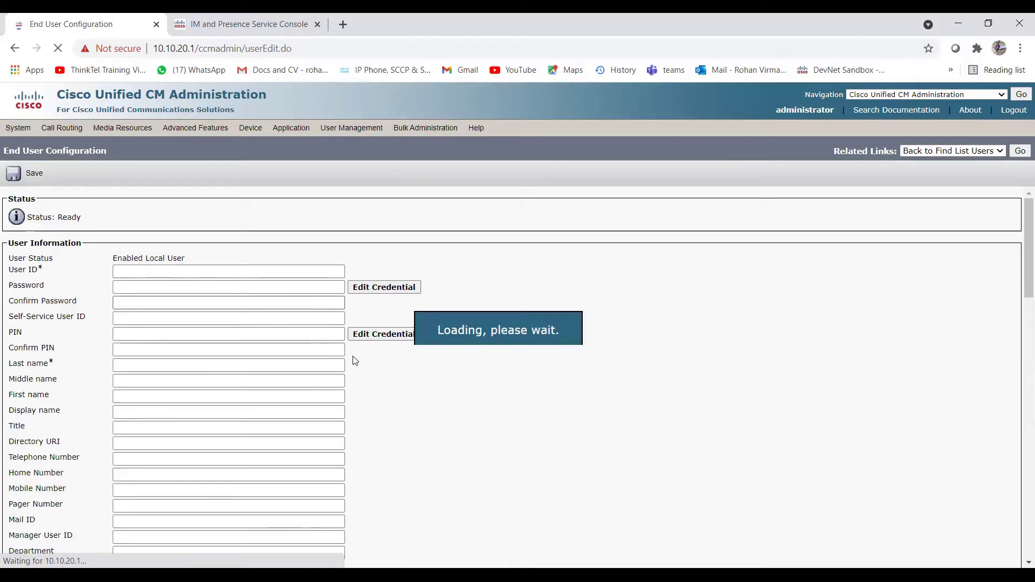
Step: Enter TestJabberUser1 as the new end user's User ID
scroll(347, 361, "down", 1)
scroll(347, 362, "down", 7)
scroll(216, 302, "up", 8)
left_click(130, 270)
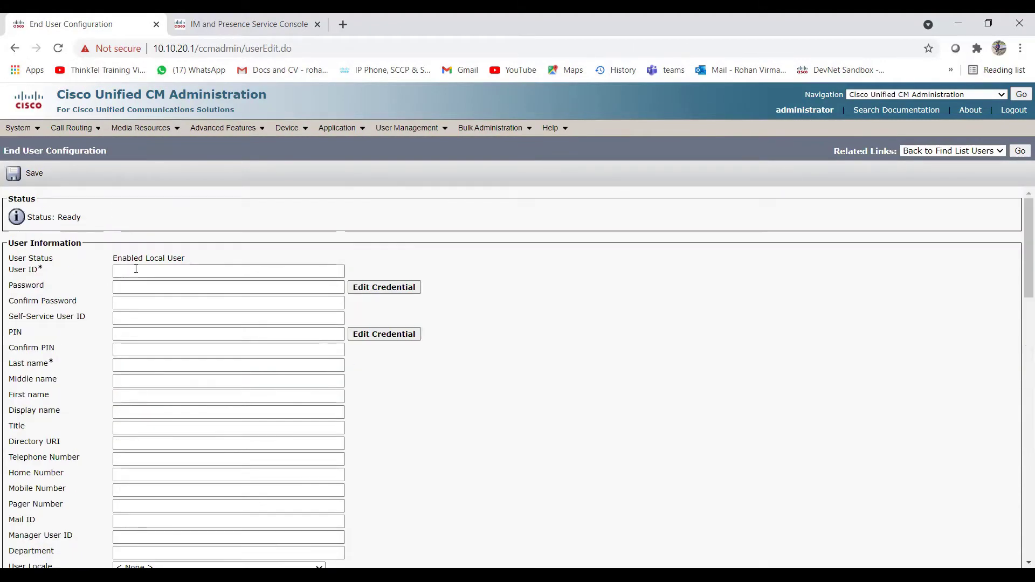
left_click(201, 271)
type("T")
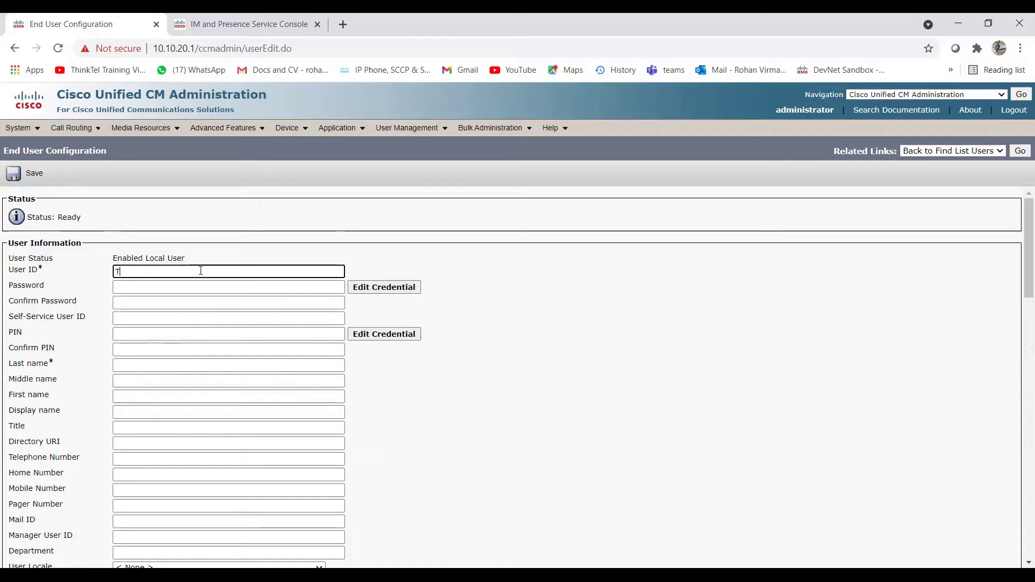
type("estJa")
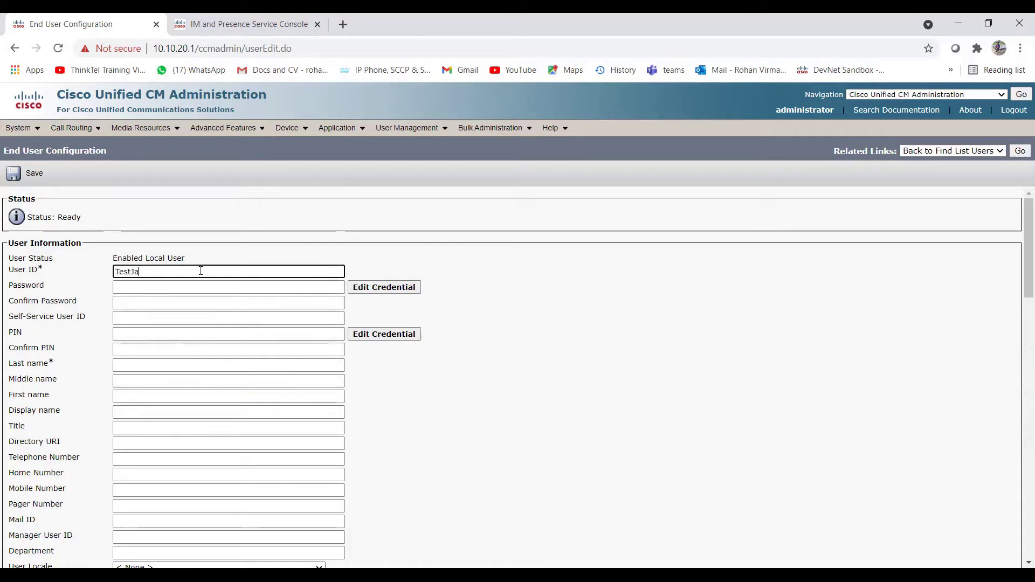
type("bberUser1")
left_click(160, 287)
left_click(153, 302)
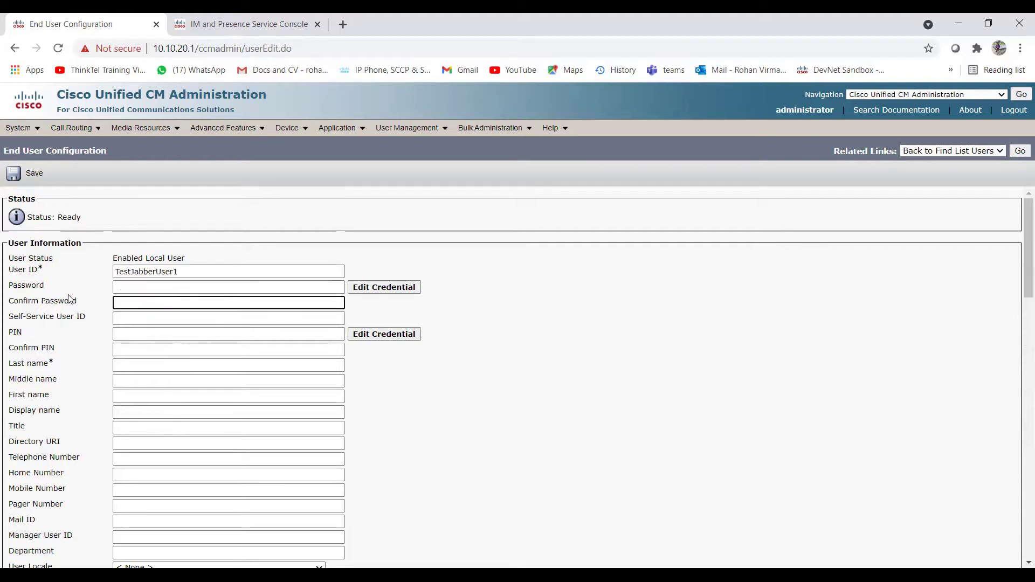
left_click(133, 331)
left_click(131, 348)
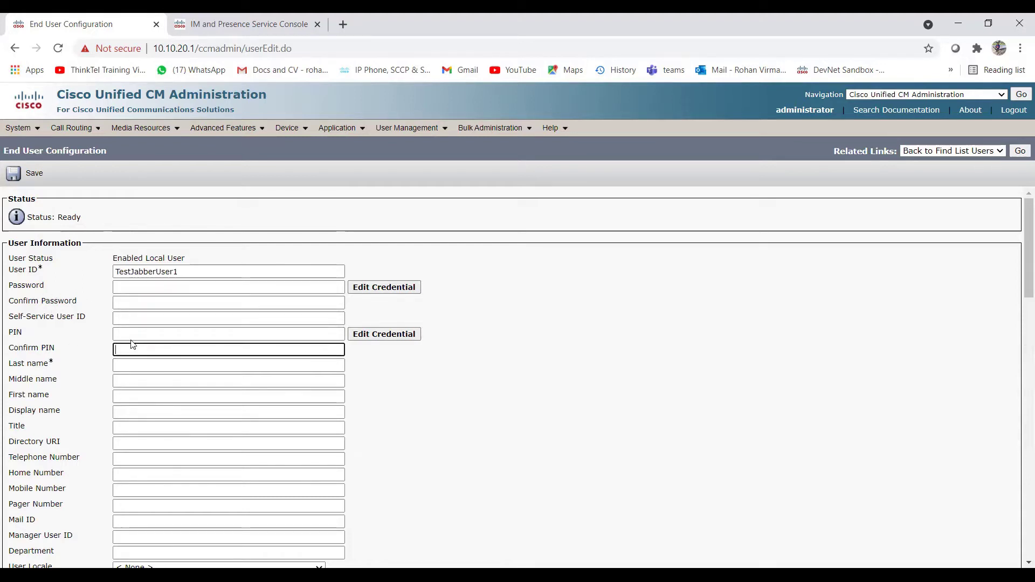
left_click_drag(9, 286, 35, 334)
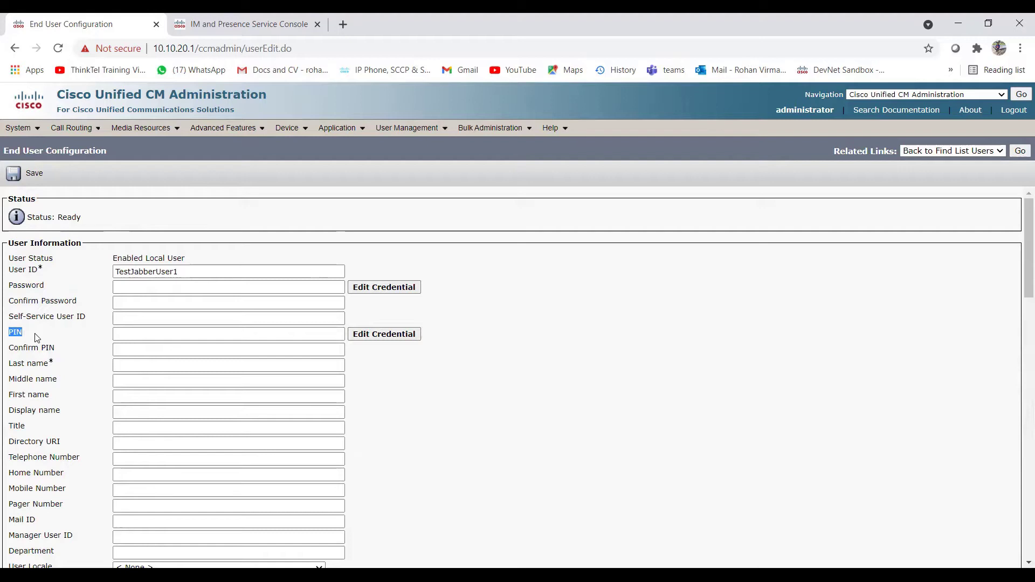
key("shift+Tab")
key("shift+Tab")
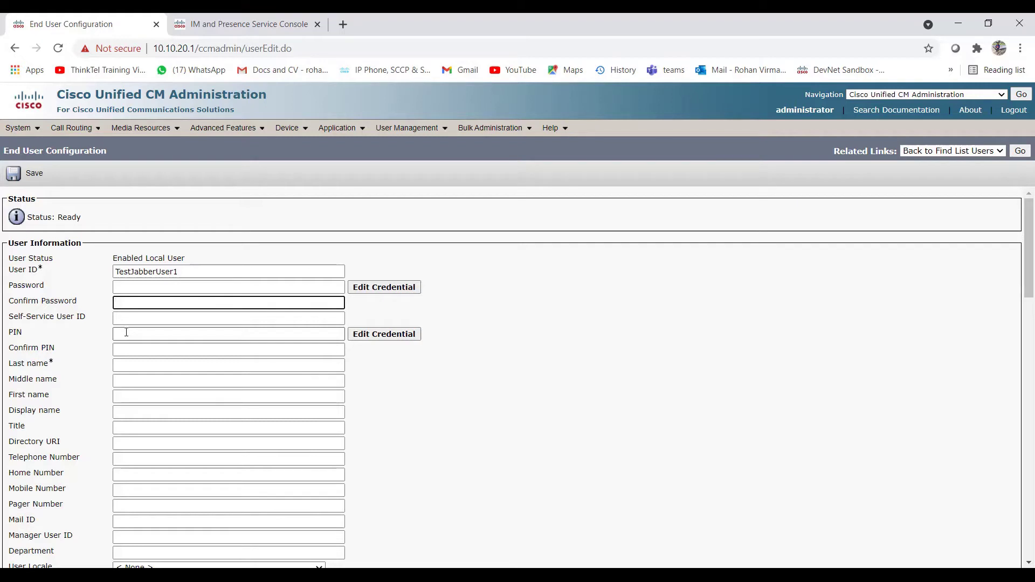
Step: Point out the PIN, Confirm PIN and Password fields on the new-user form
left_click(140, 334)
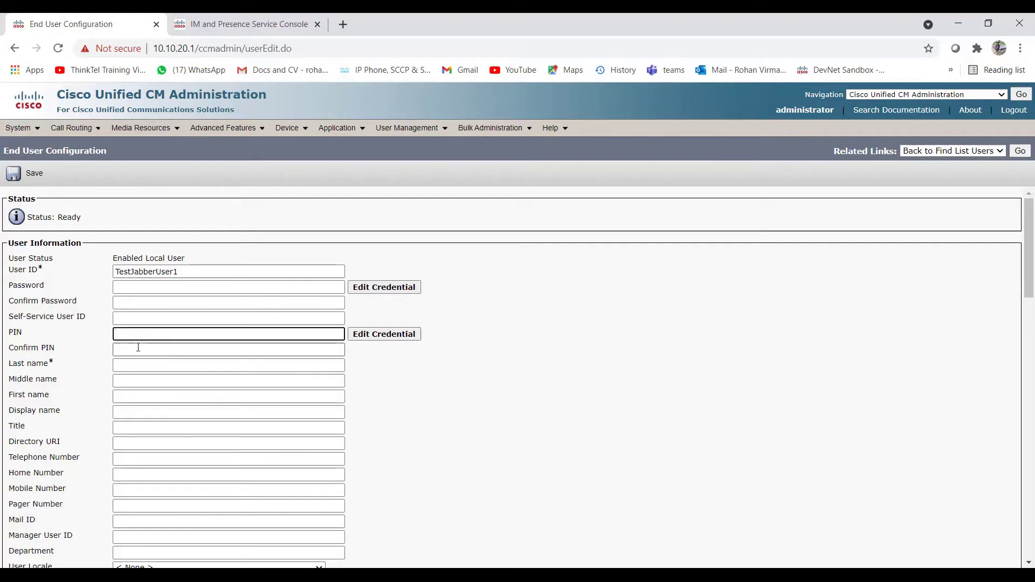
left_click(149, 345)
left_click(127, 333)
left_click(127, 348)
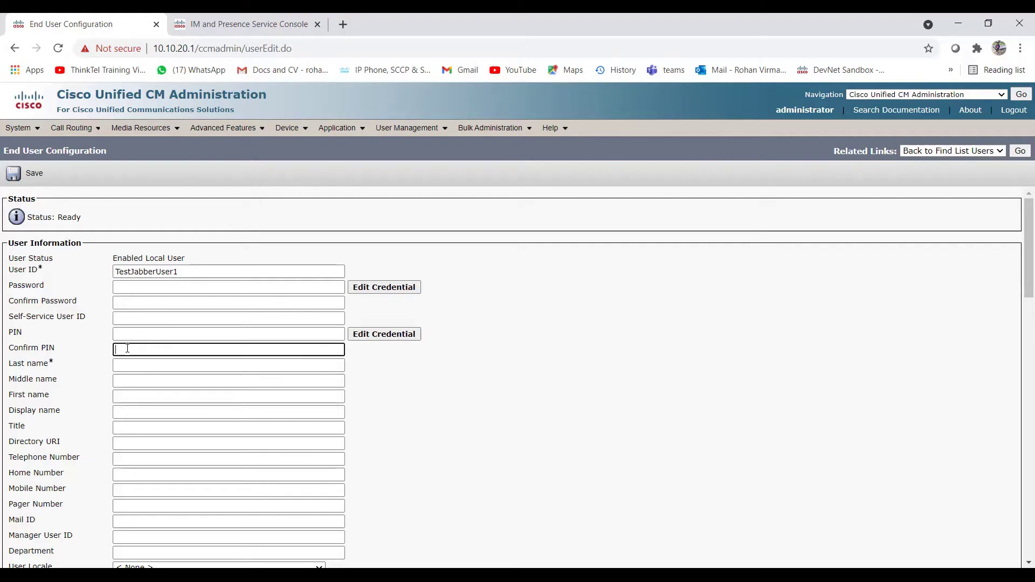
left_click_drag(7, 331, 57, 353)
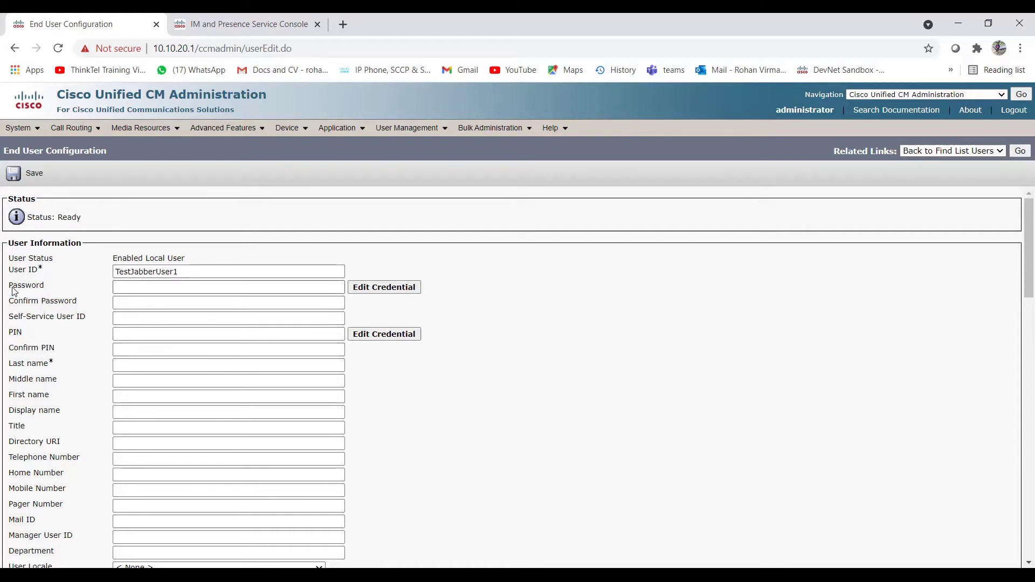
left_click_drag(9, 286, 76, 303)
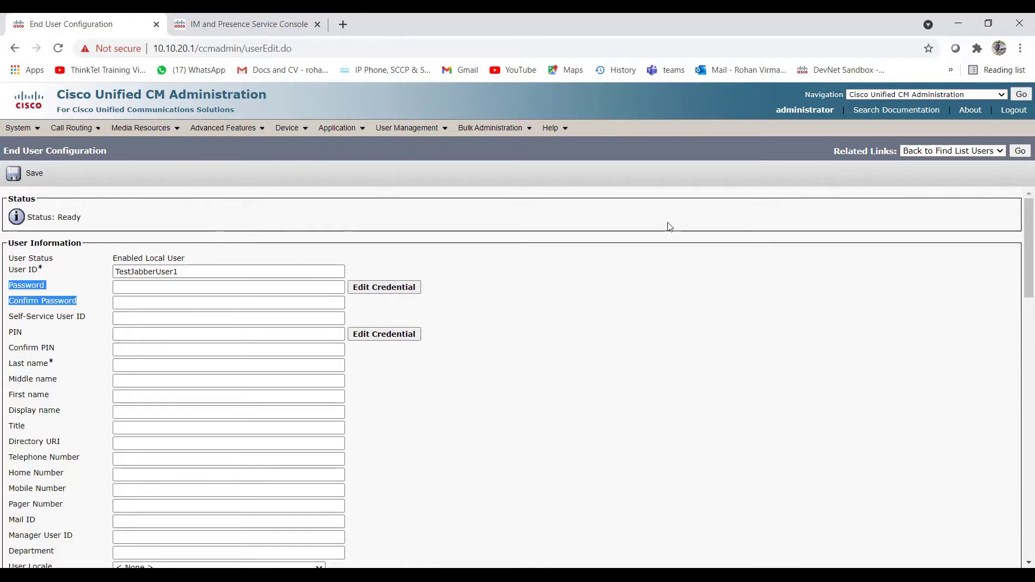
Step: Enter a six-character password and confirm it
left_click(145, 288)
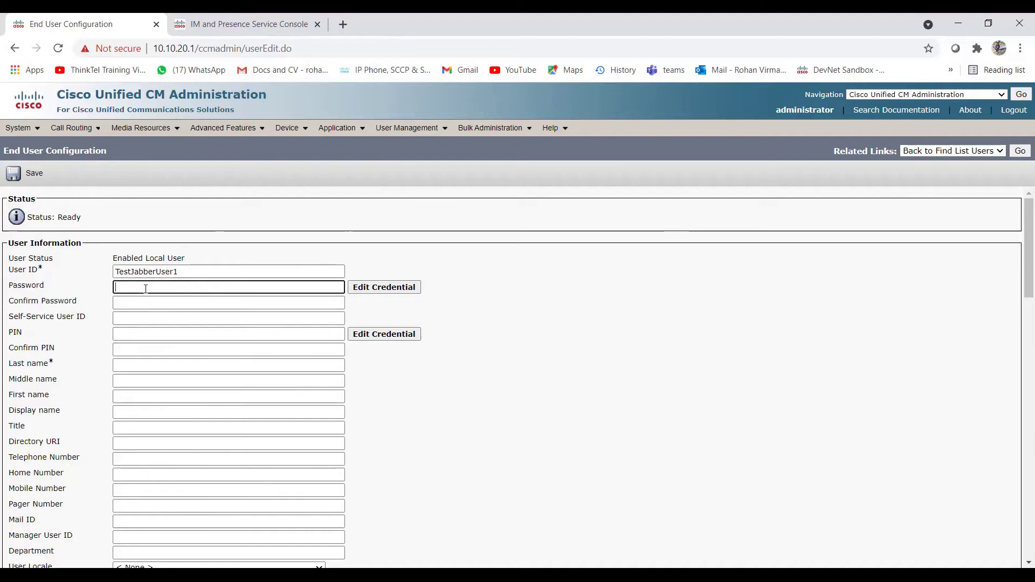
type("••••••")
key("Tab")
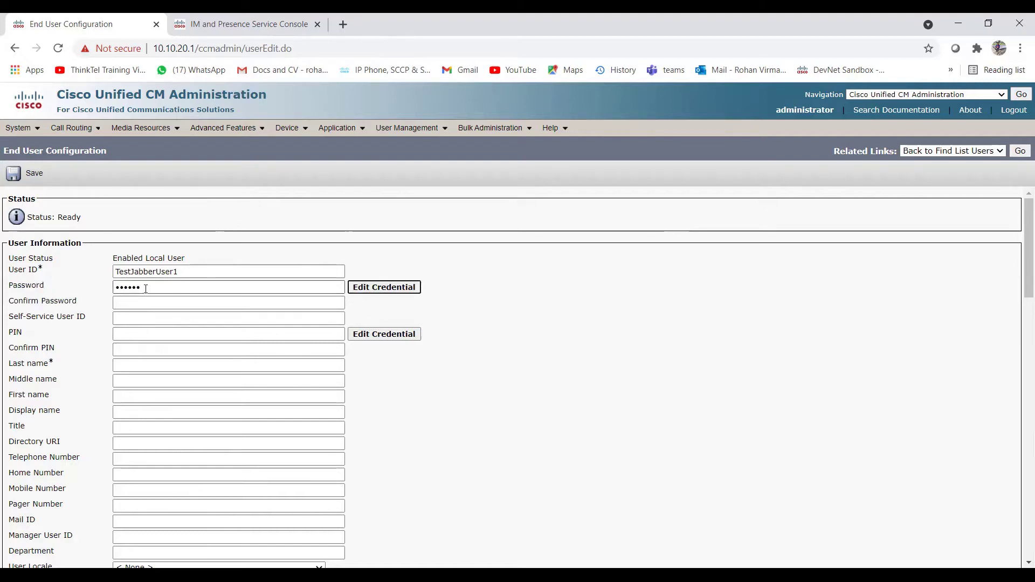
key("Tab")
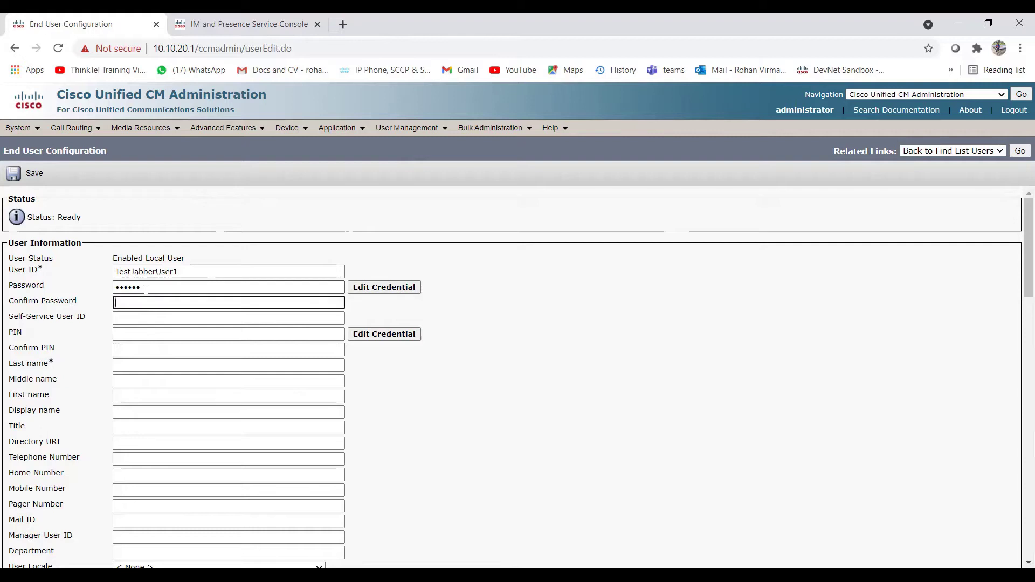
type("••••••")
Step: Enter a six-character PIN and confirm it
key("Tab")
key("Tab")
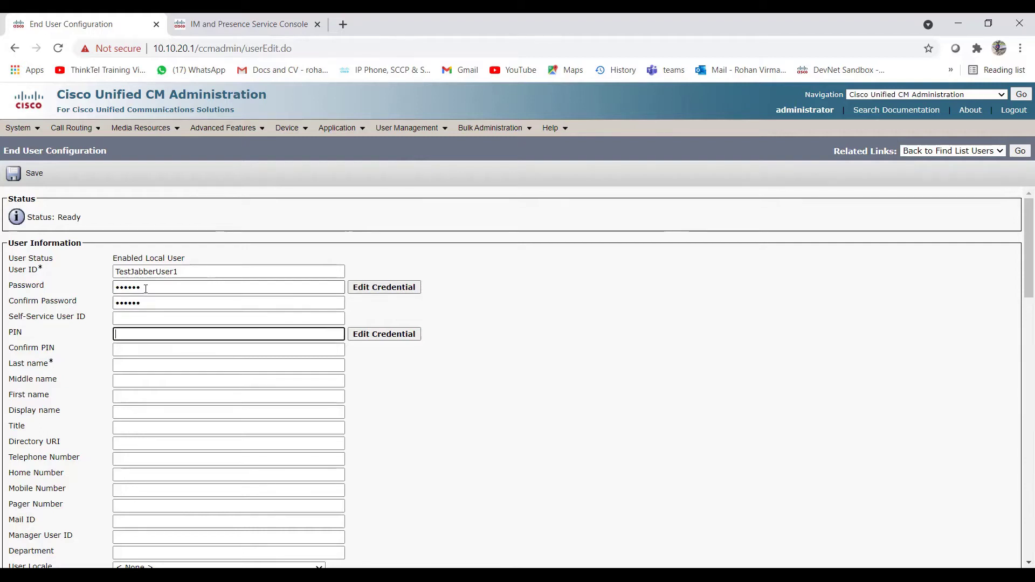
type("••••••")
key("Tab")
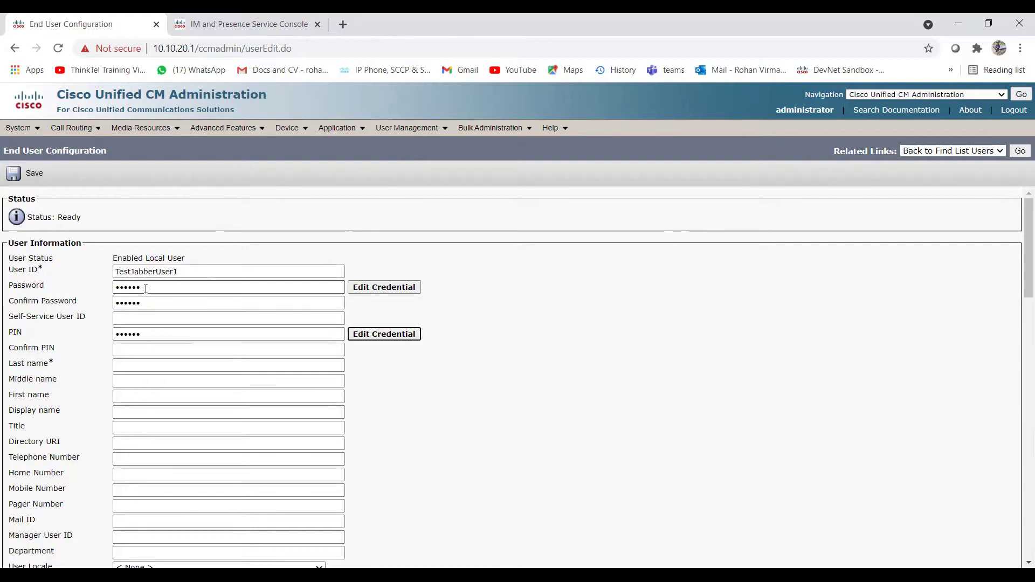
key("Tab")
type("••••••")
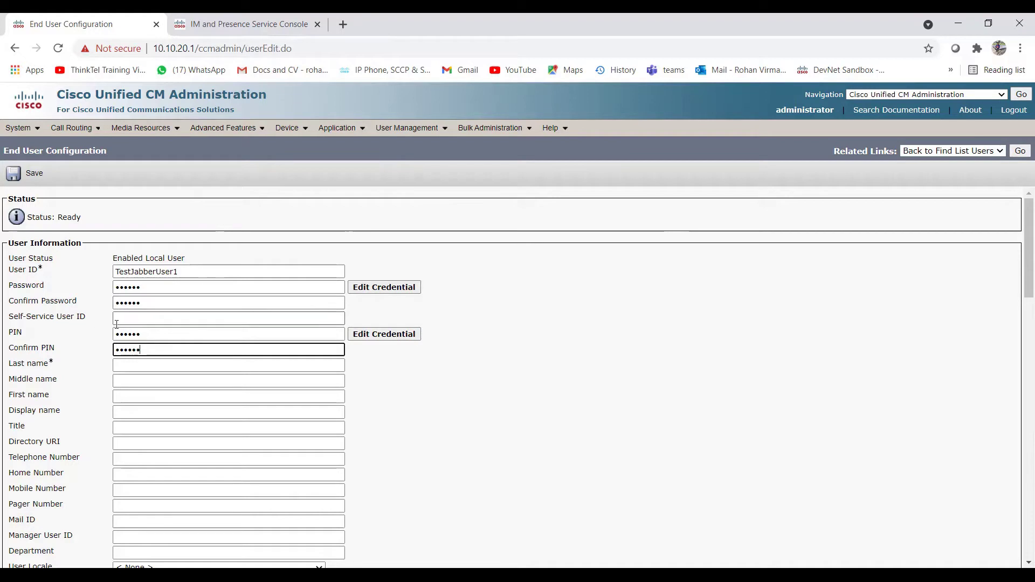
Step: Fill in last name User1 and first name TestJabber
scroll(87, 329, "down", 1)
scroll(97, 335, "up", 1)
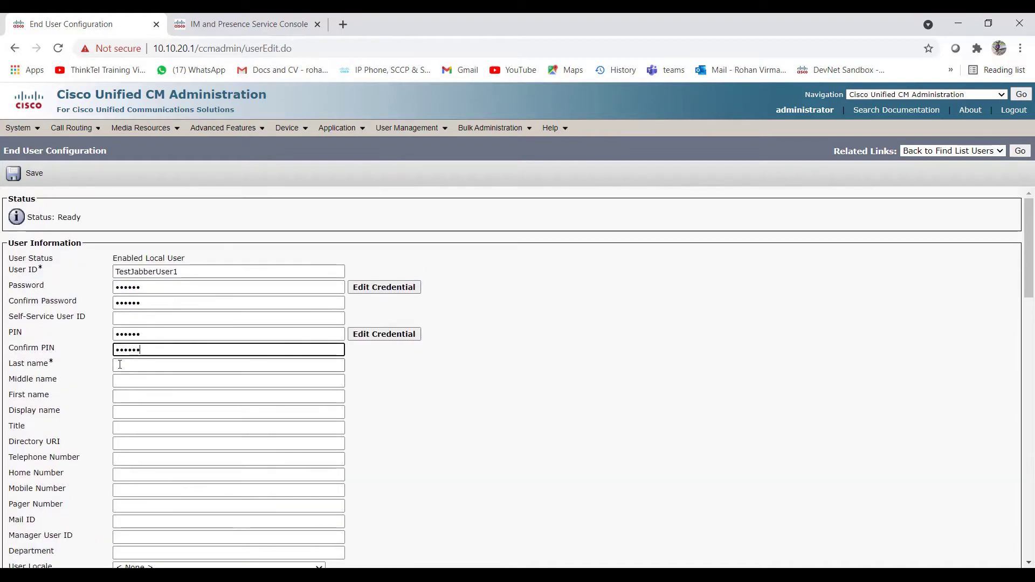
left_click(124, 365)
type("User1")
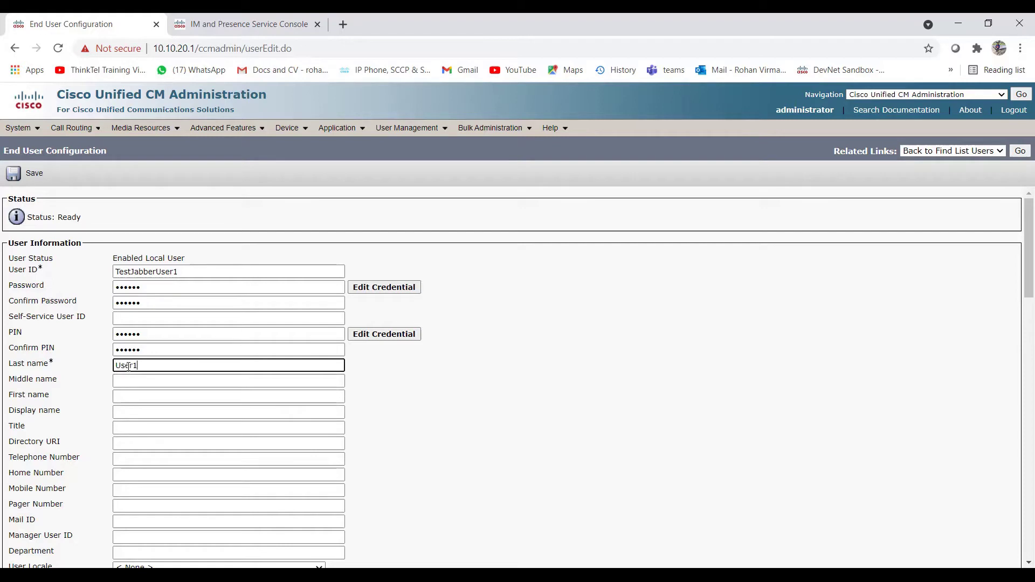
left_click(129, 397)
type("Te")
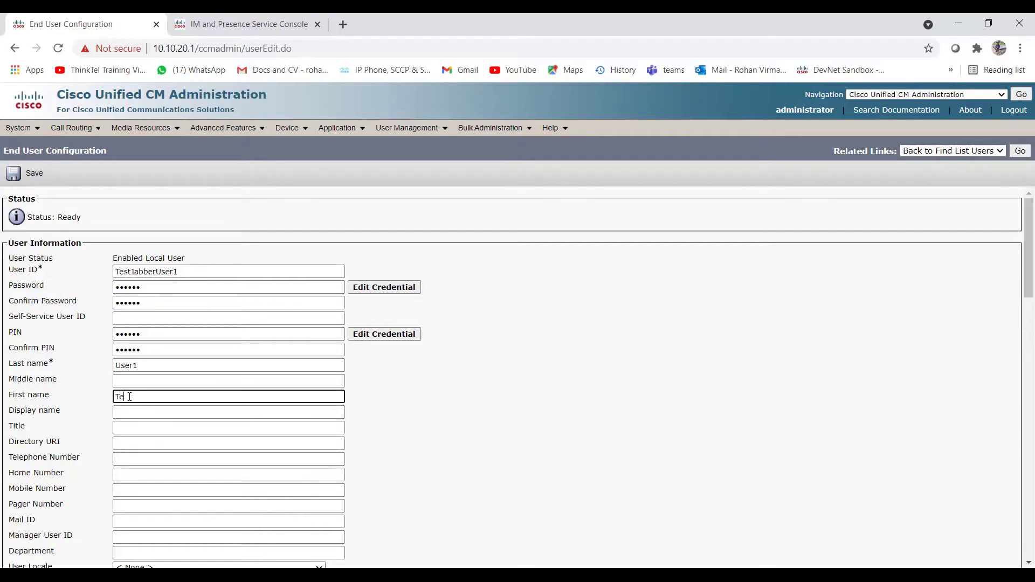
type("stJabber")
Step: Move through the Display name and Mail ID fields further down the form
scroll(119, 410, "down", 1)
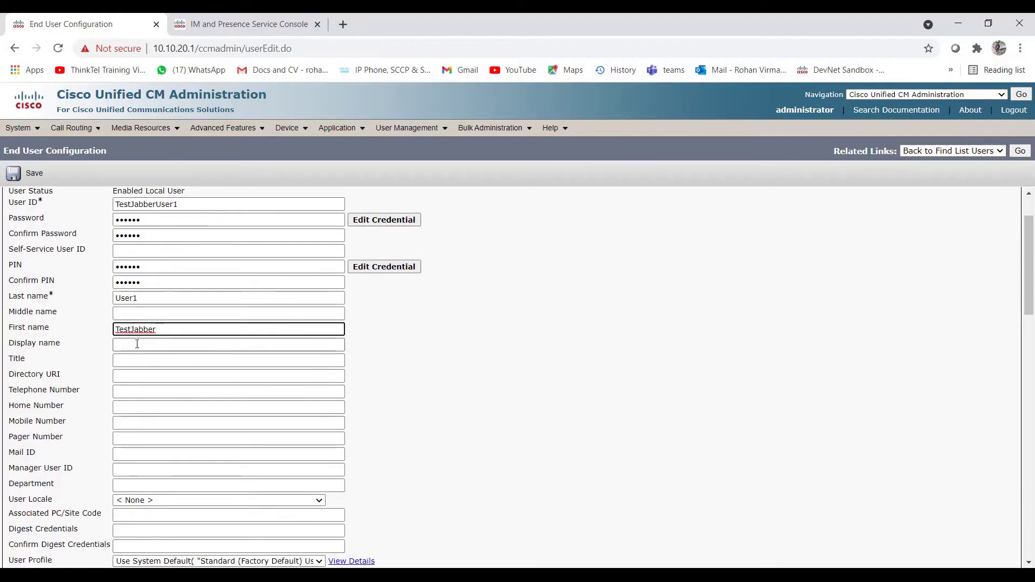
left_click(137, 344)
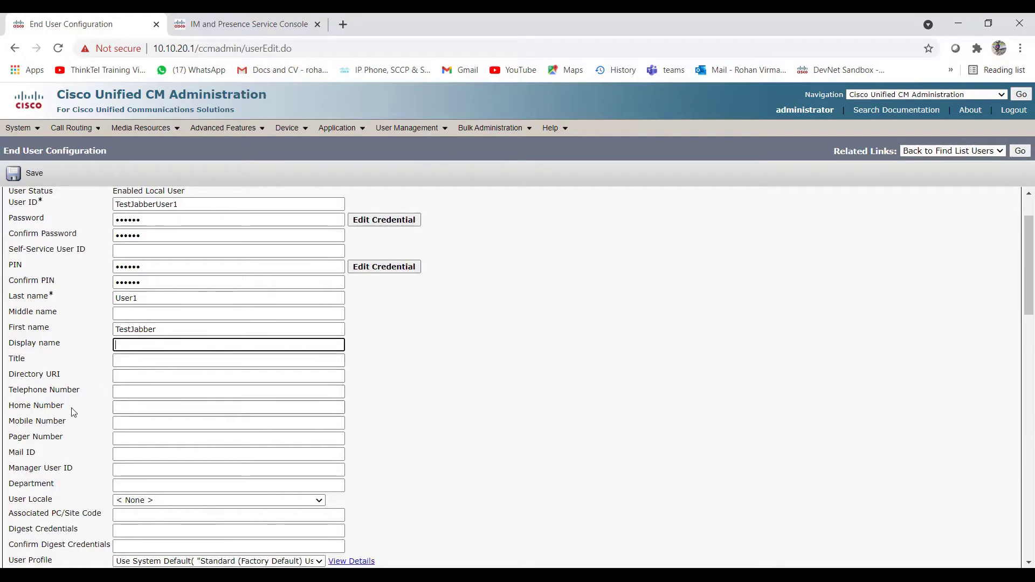
scroll(99, 412, "down", 2)
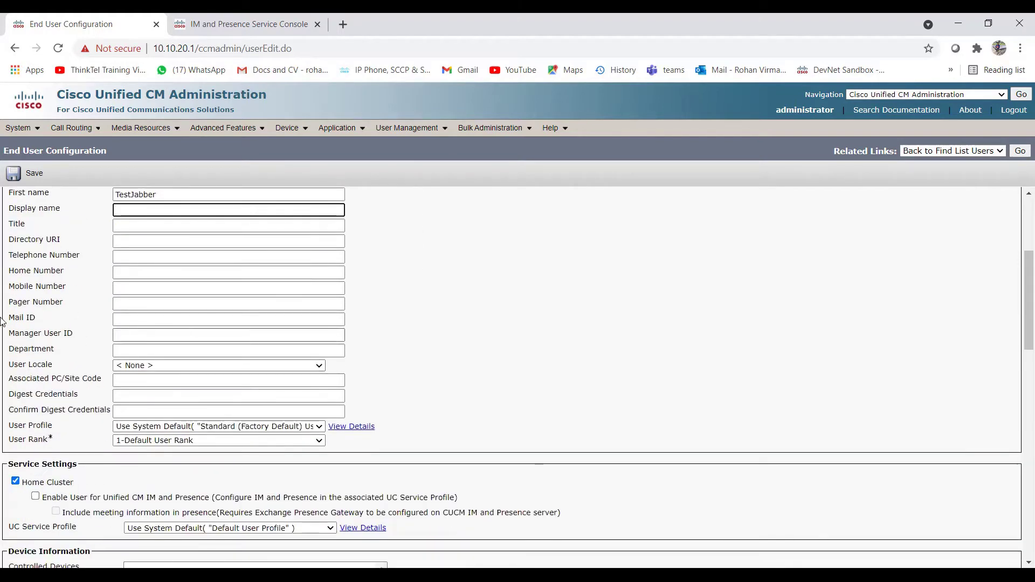
left_click(183, 318)
scroll(172, 367, "up", 4)
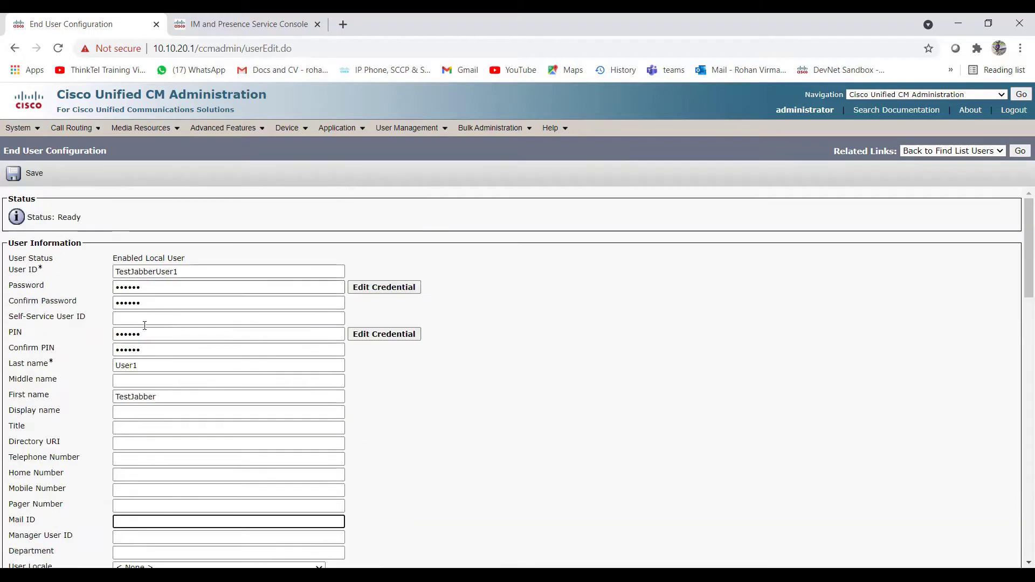
scroll(168, 370, "down", 1)
scroll(168, 370, "down", 2)
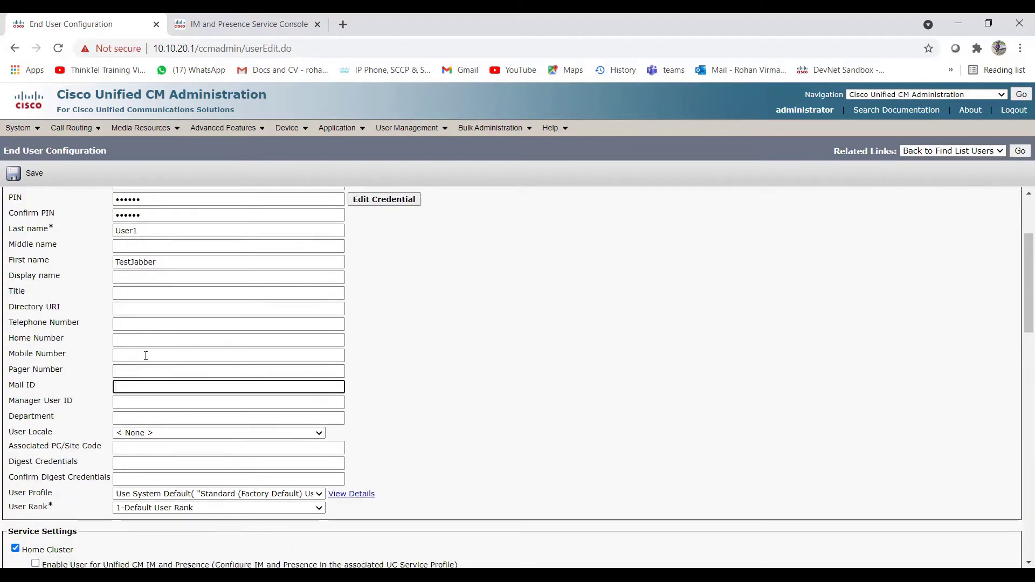
scroll(108, 313, "up", 3)
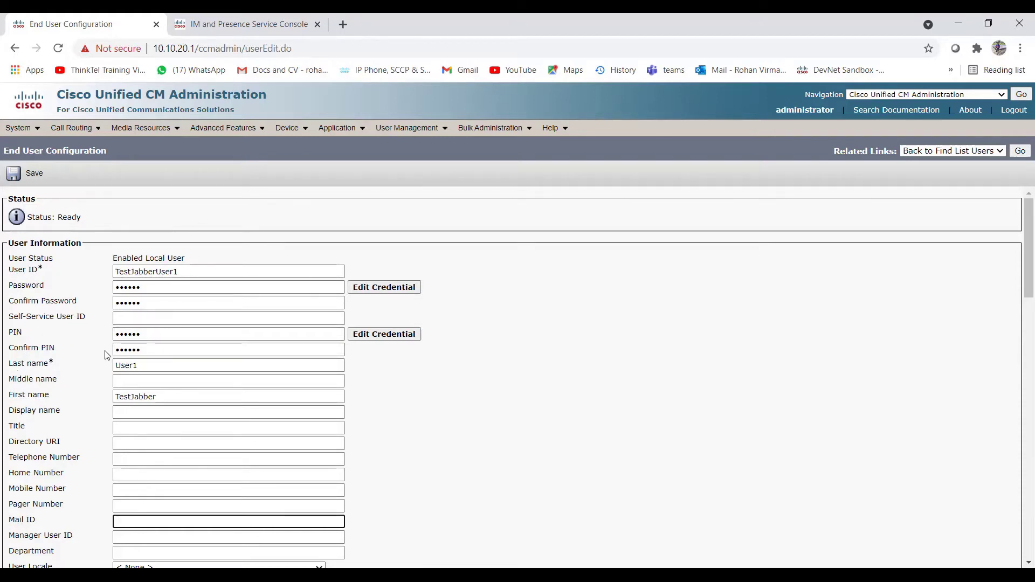
scroll(106, 355, "down", 6)
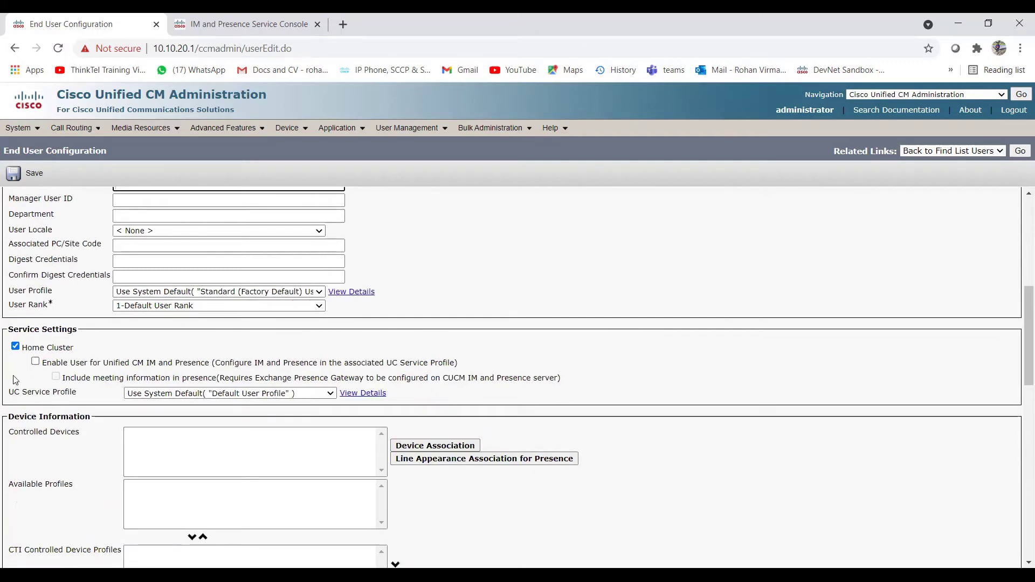
left_click(15, 346)
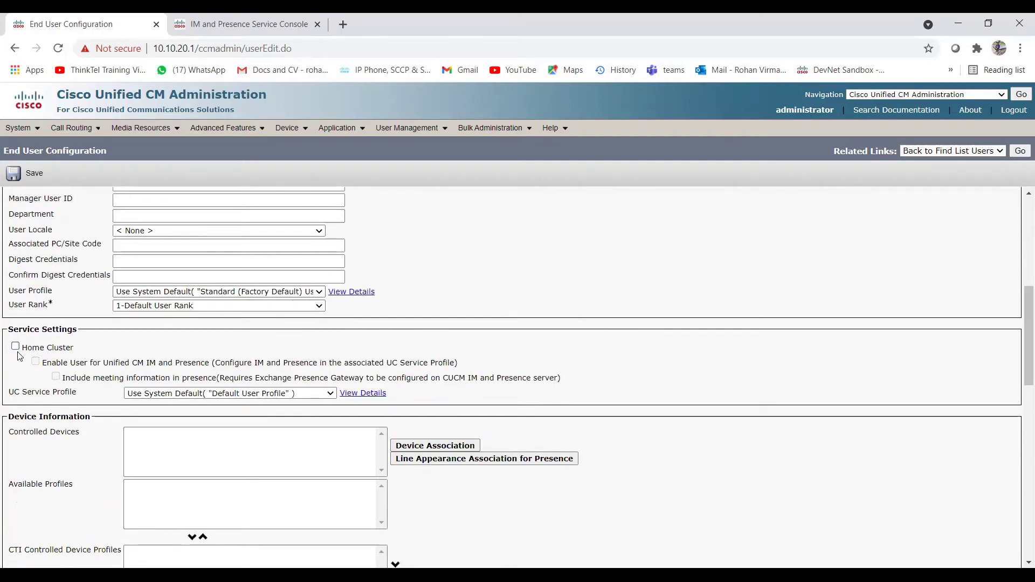
left_click_drag(80, 330, 8, 337)
left_click(34, 341)
left_click(16, 347)
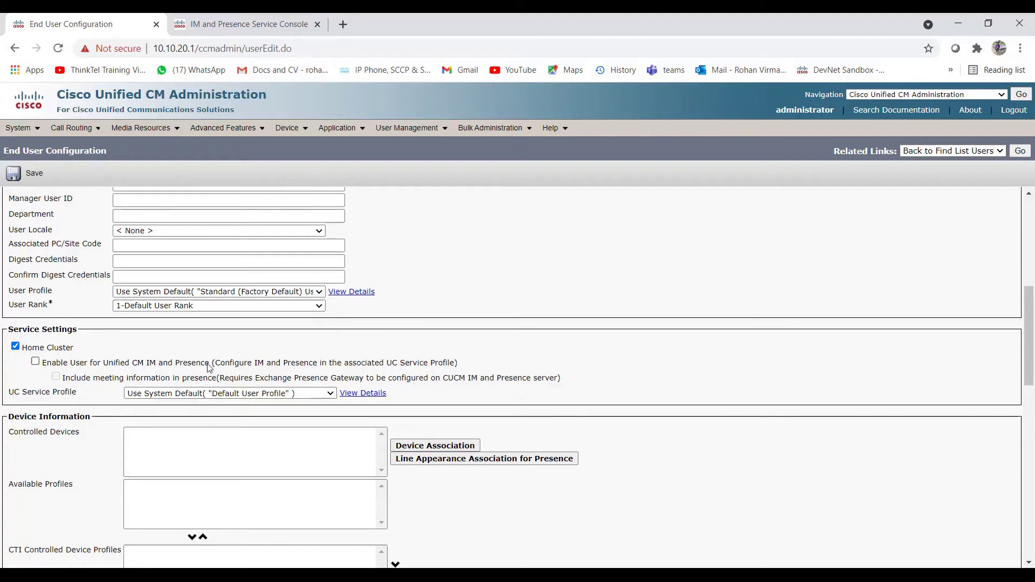
Step: Enable the user for Unified CM IM and Presence, leaving the UC Service Profile unchanged
left_click_drag(210, 368, 46, 361)
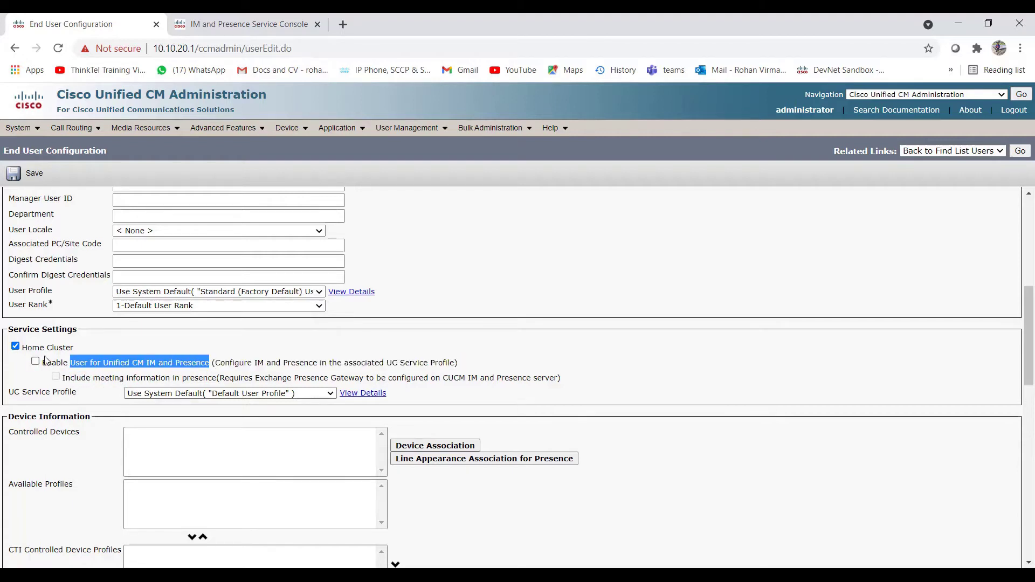
left_click(225, 368)
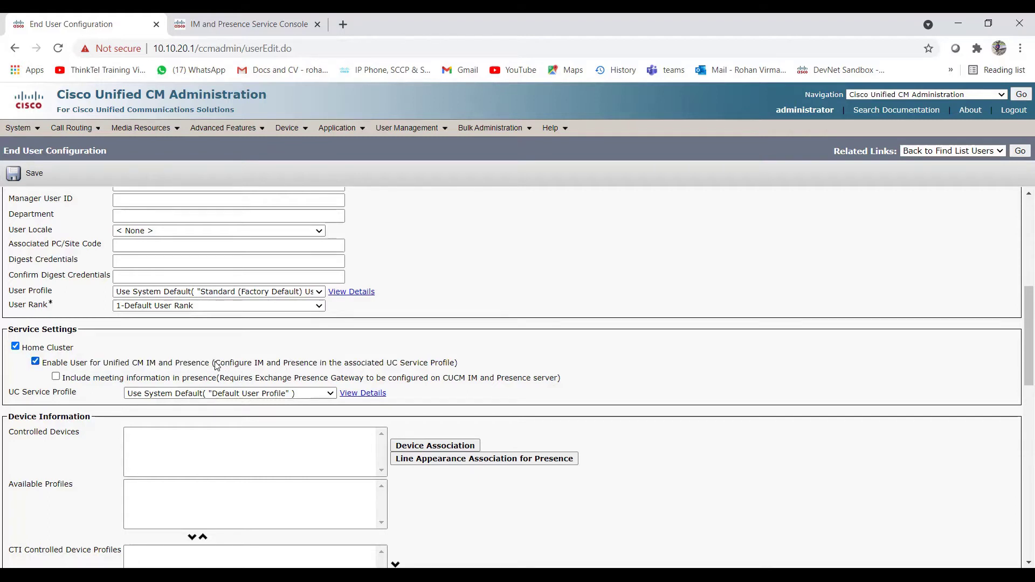
left_click_drag(217, 365, 474, 363)
left_click(475, 363)
left_click(285, 396)
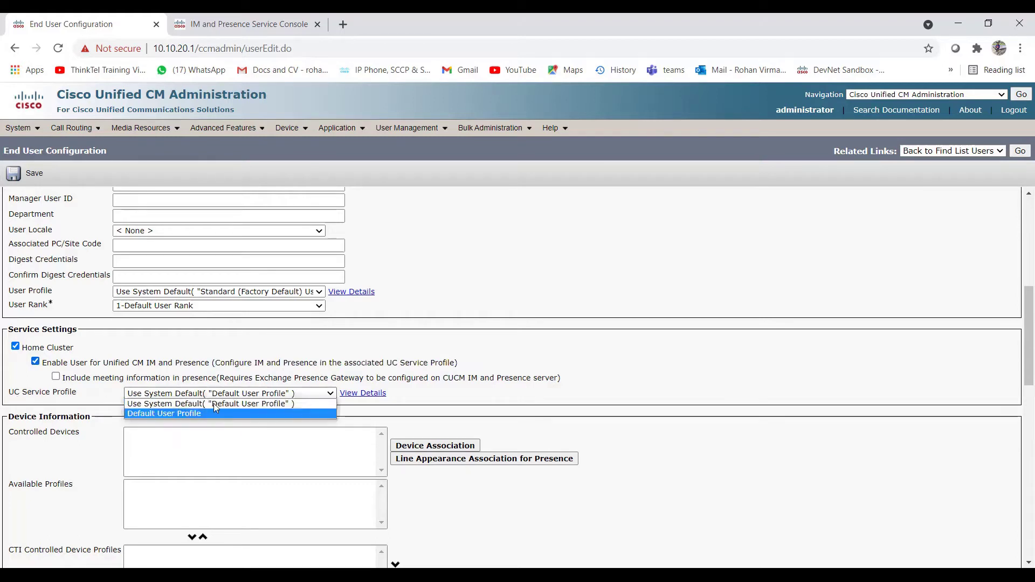
left_click(294, 373)
left_click_drag(216, 363, 313, 367)
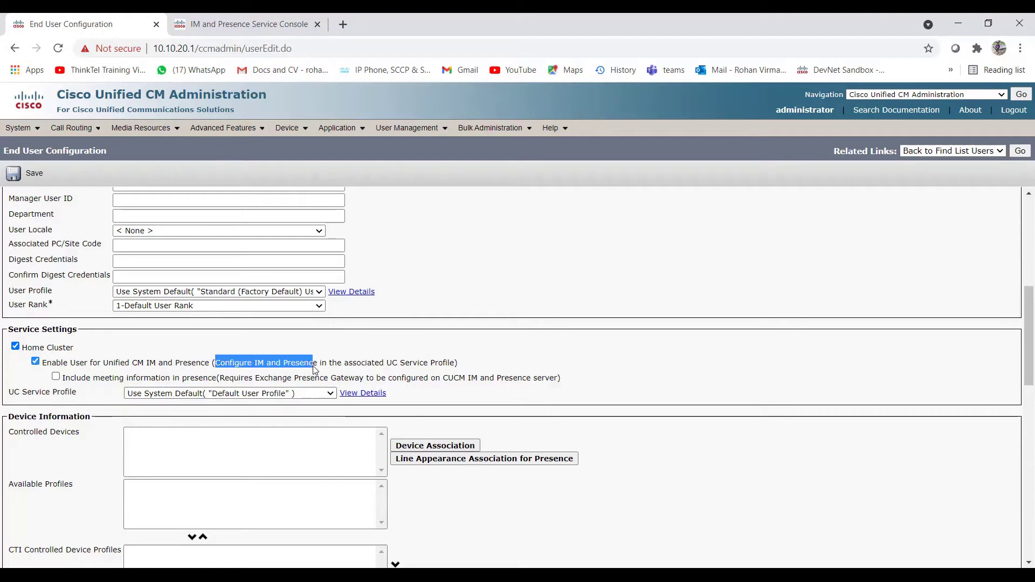
left_click_drag(454, 368, 364, 367)
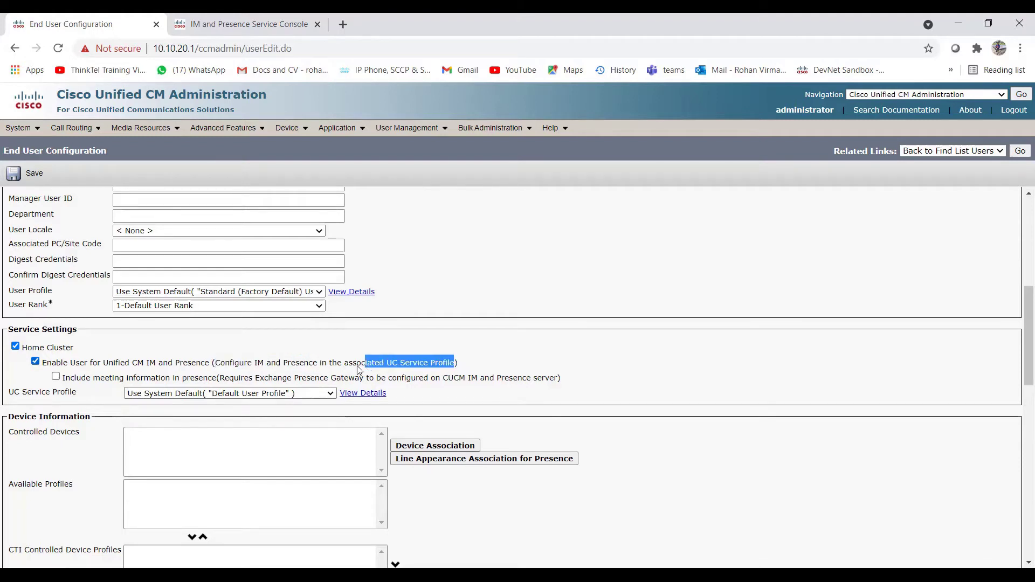
left_click(350, 366)
Step: Turn on 'Include meeting information in presence' and keep UC Service Profile at Use System Default
left_click(36, 362)
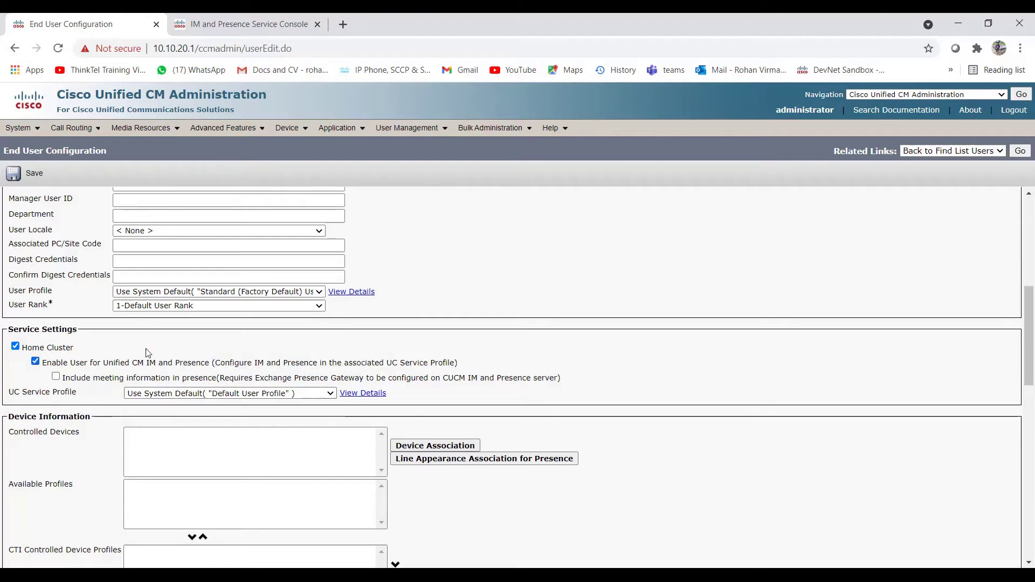
left_click(56, 377)
scroll(61, 358, "down", 1)
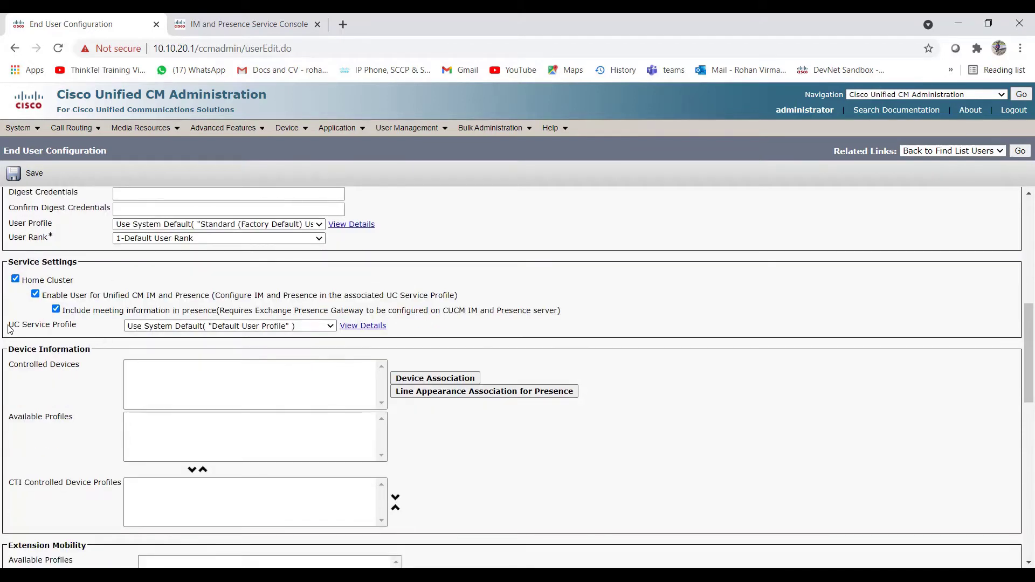
left_click_drag(9, 326, 89, 329)
left_click(91, 331)
left_click(332, 327)
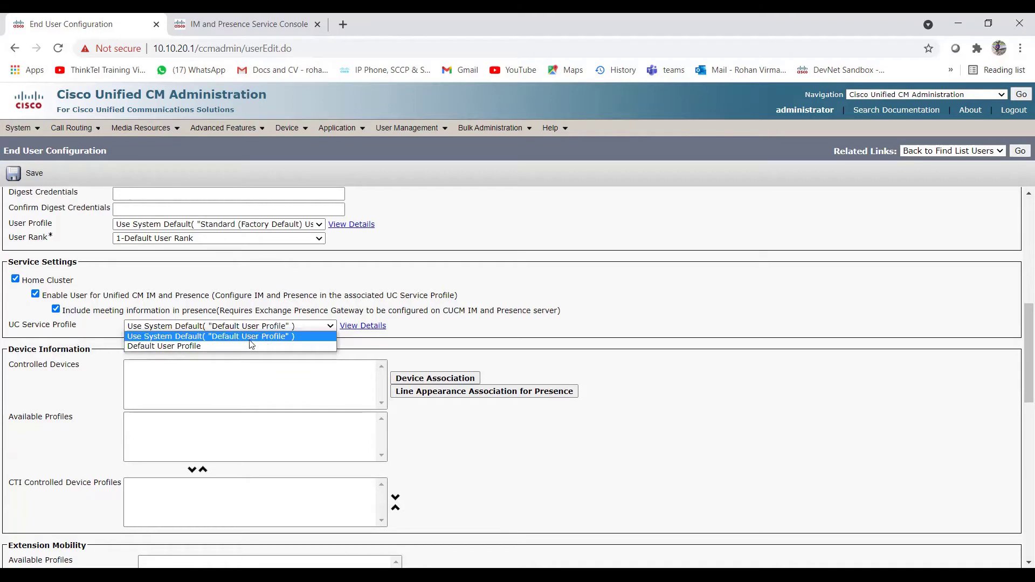
left_click(514, 329)
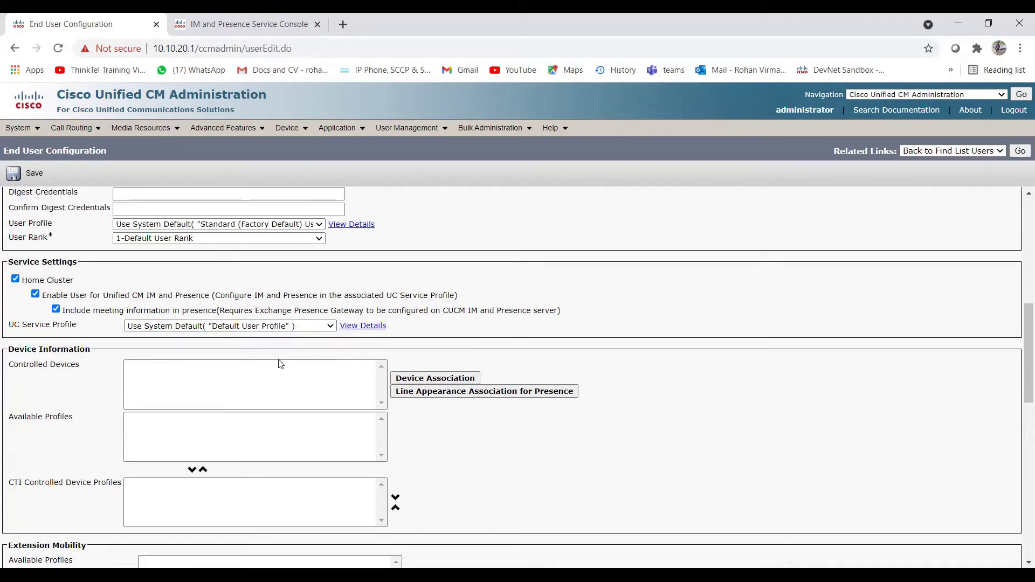
scroll(169, 409, "down", 1)
Step: Save end user TestJabberUser1 from the top of End User Configuration
scroll(170, 409, "up", 9)
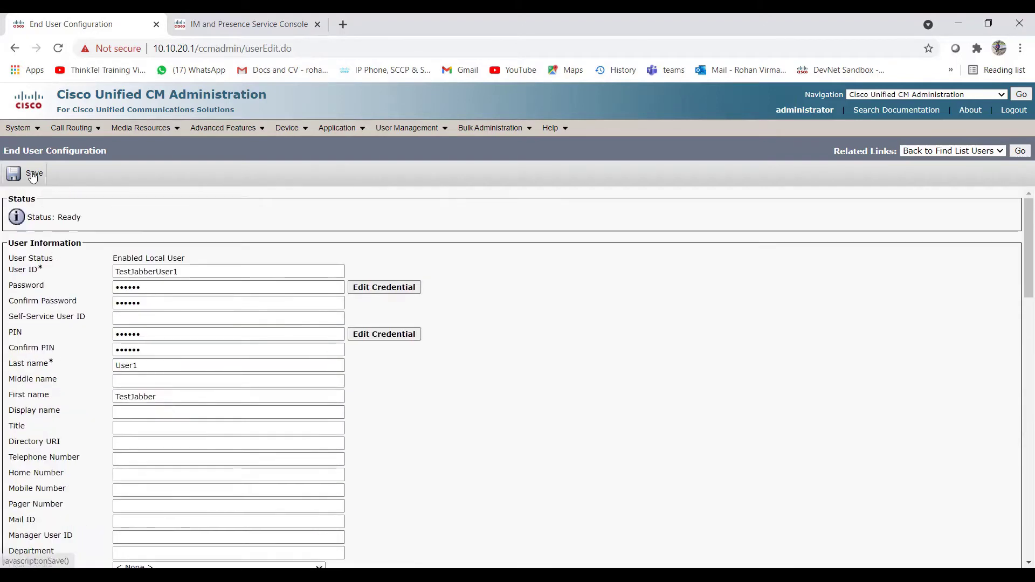
left_click(33, 175)
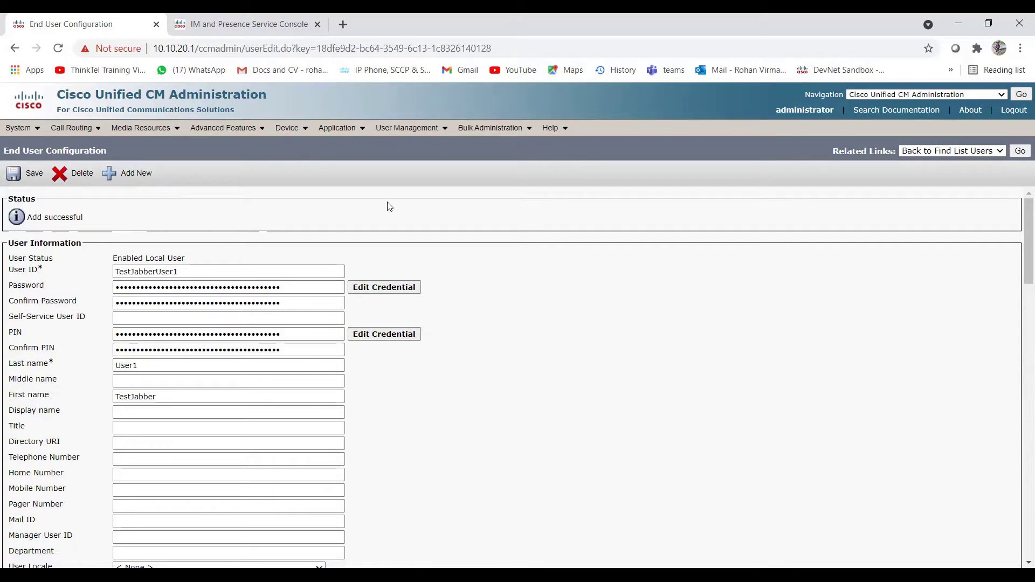
Step: Go to User Management > User Settings > Service Profile and add a new profile
mouse_move(427, 130)
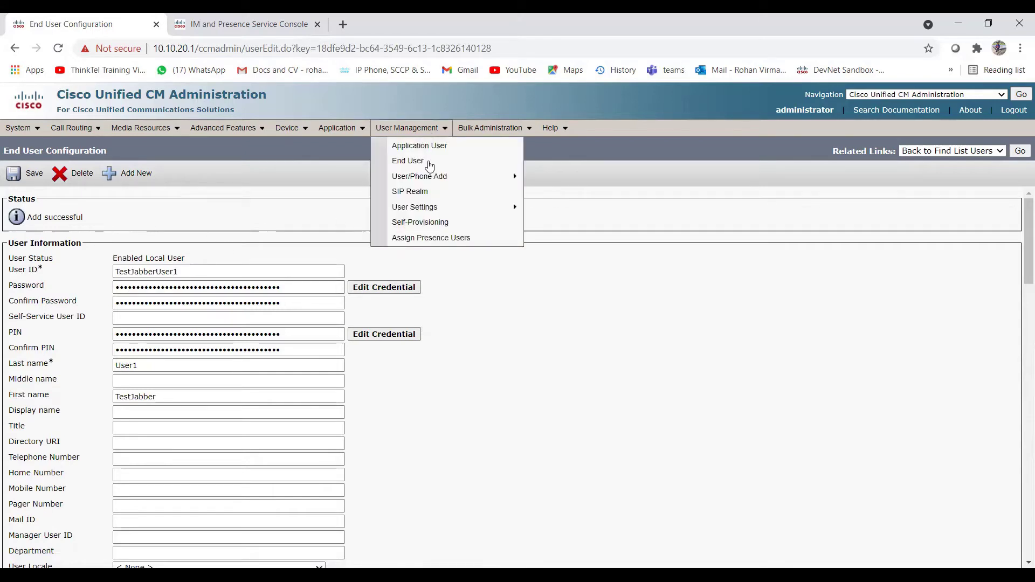
mouse_move(437, 210)
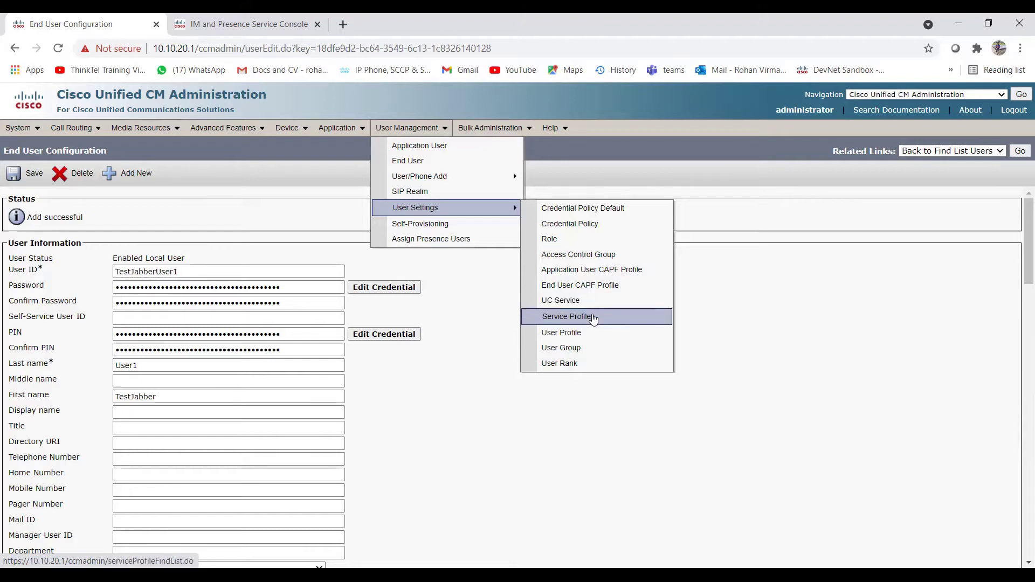
left_click(593, 318)
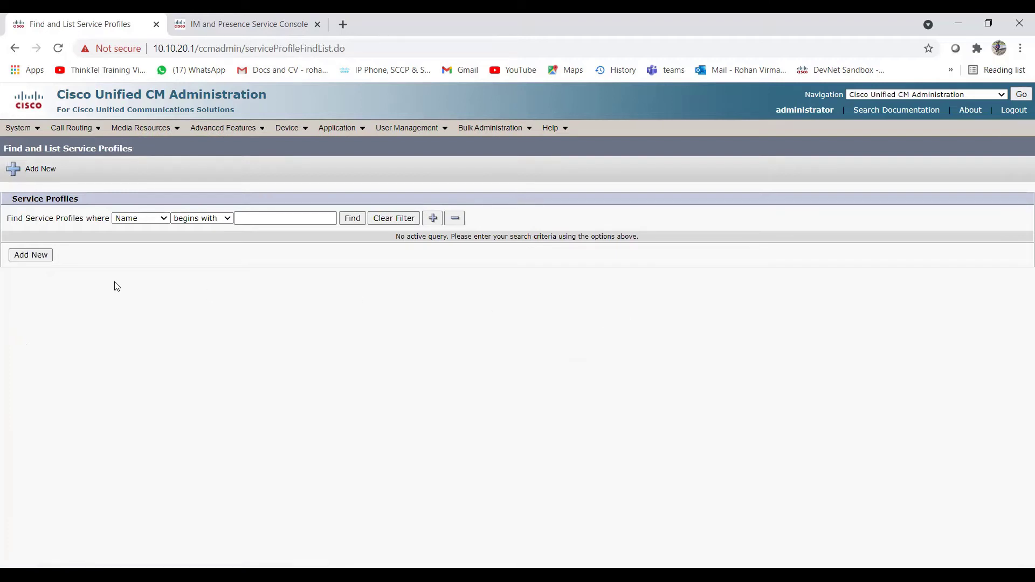
left_click(45, 260)
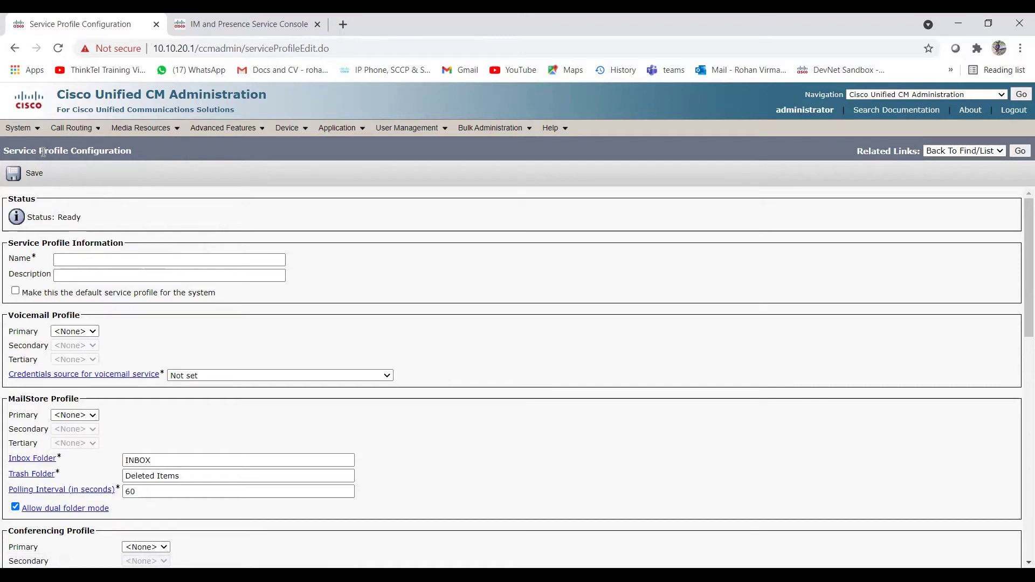
Step: Name the service profile 'Test SP for Instant Messaging', correcting its spacing
left_click(96, 261)
type("Test")
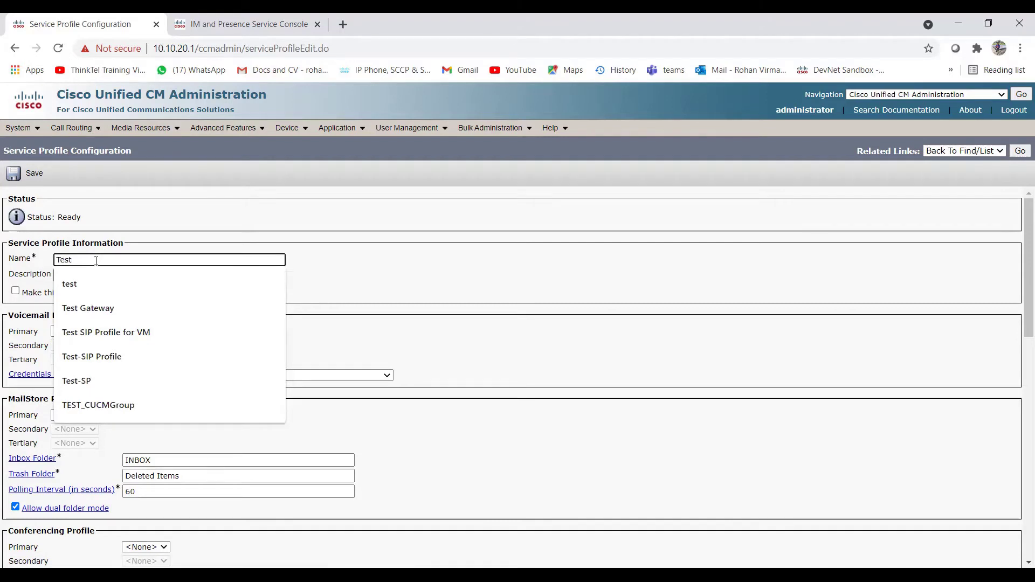
type("SPfor ")
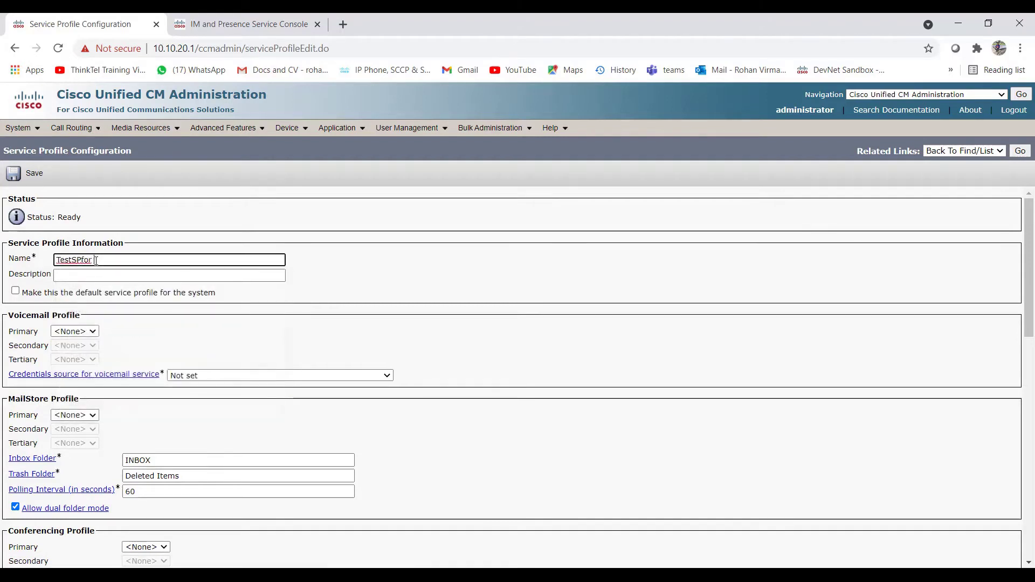
type("Instant Messaging")
left_click(75, 261)
left_click(82, 261)
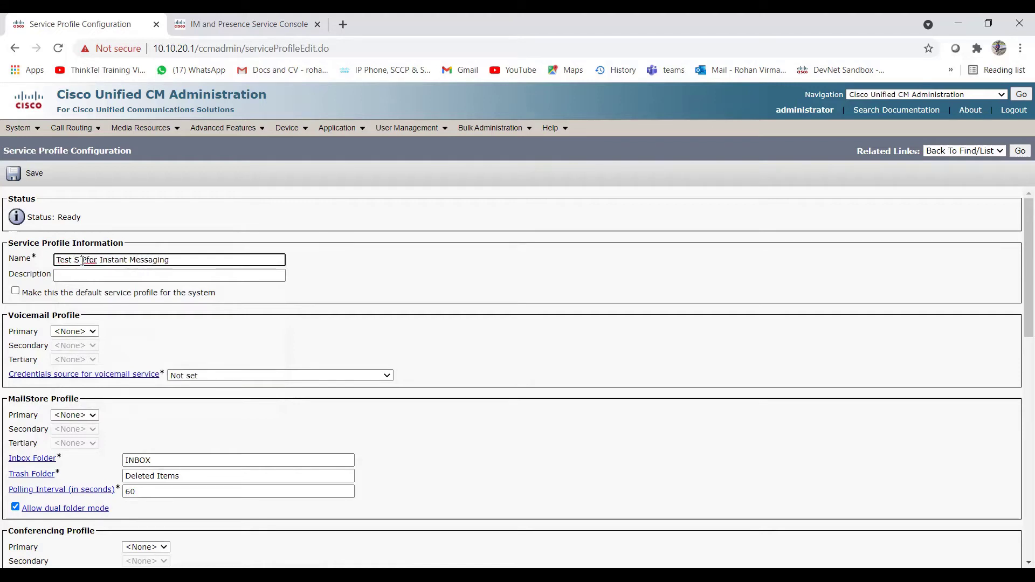
key("BackSpace")
left_click(82, 261)
Step: Copy the profile name into the Description field
left_click(157, 261)
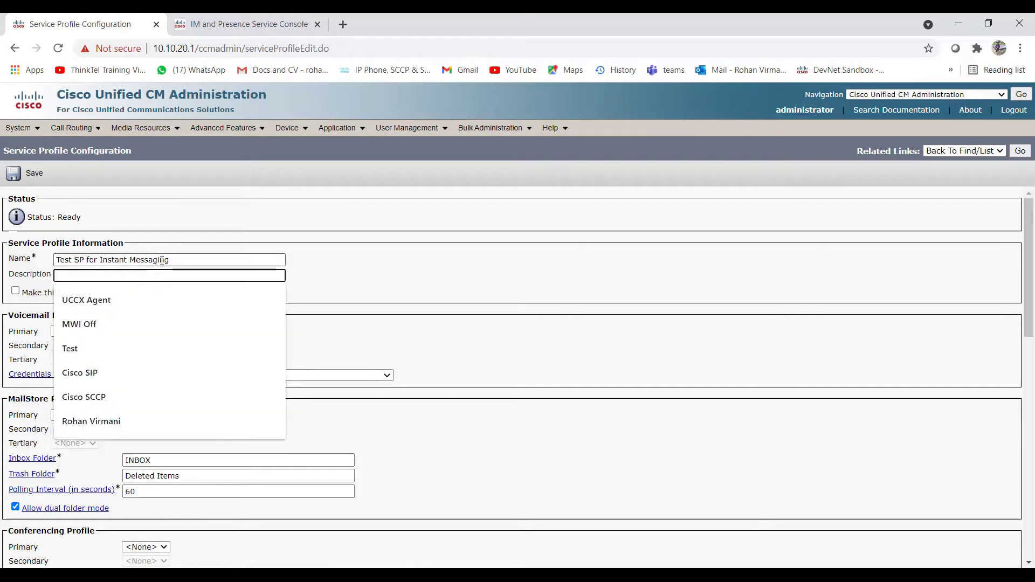
triple_click(162, 261)
key("ctrl+c")
left_click(150, 276)
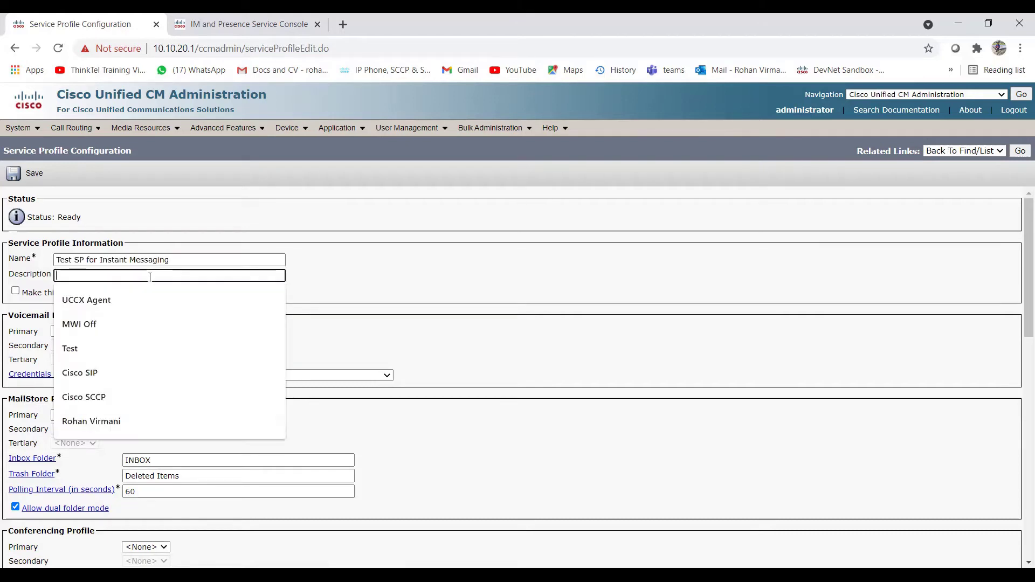
key("ctrl+v")
left_click(331, 284)
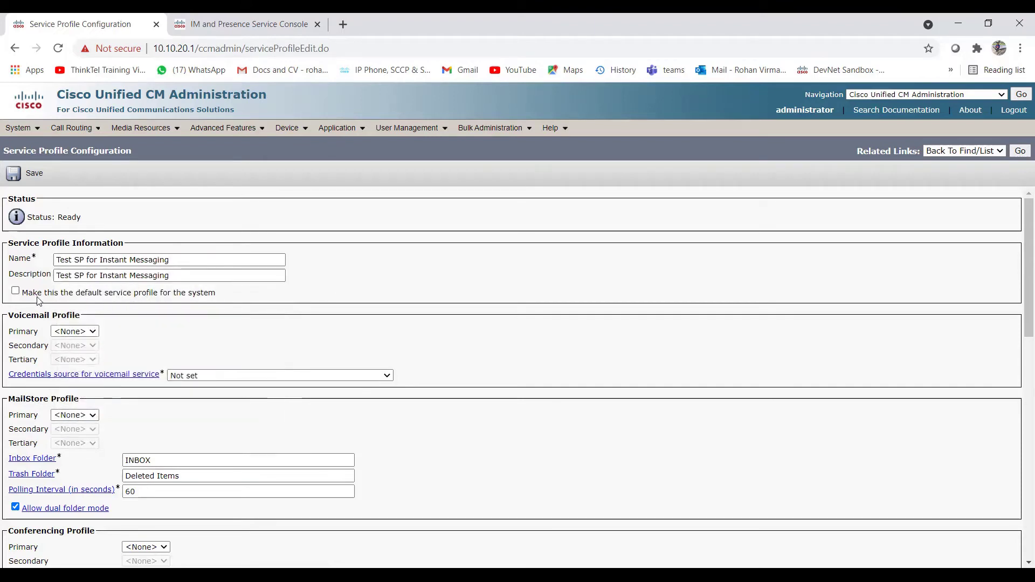
scroll(156, 290, "down", 3)
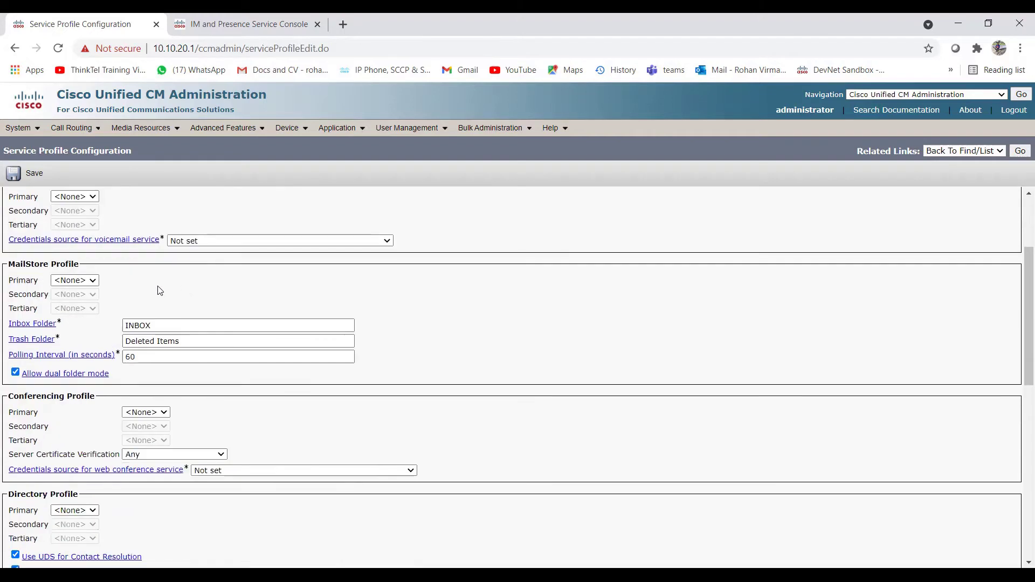
scroll(157, 289, "up", 3)
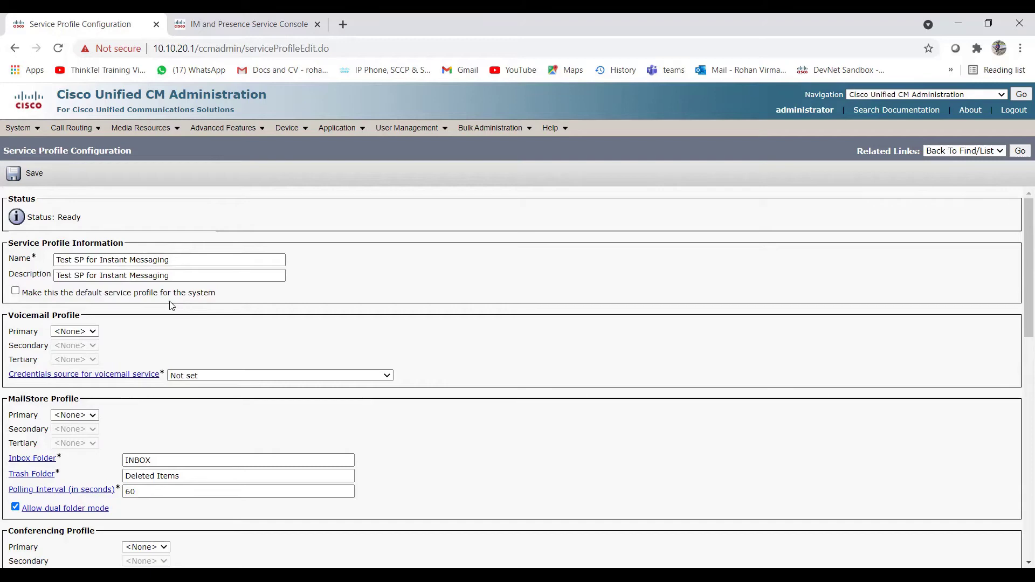
scroll(153, 323, "down", 1)
scroll(136, 275, "up", 1)
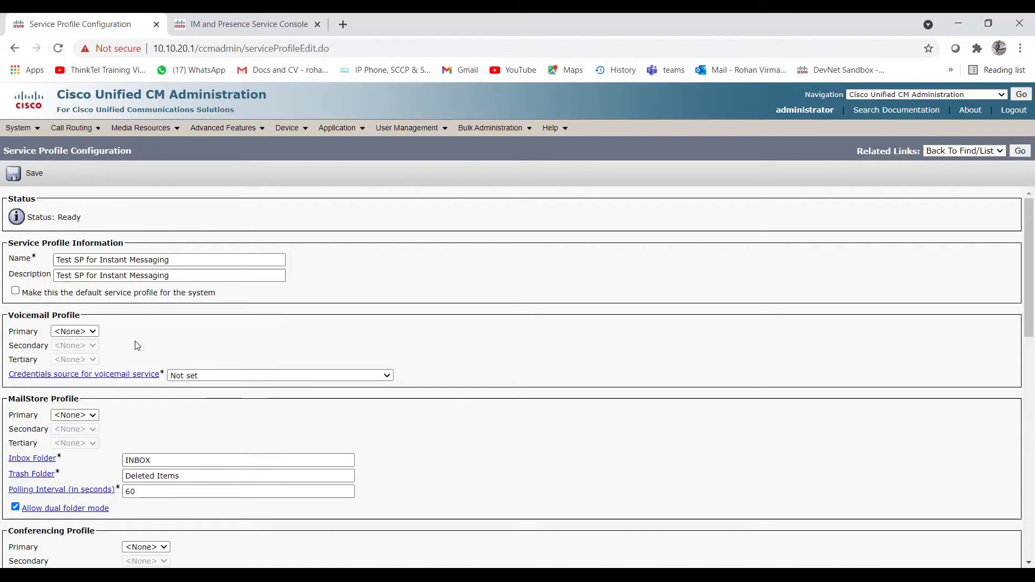
scroll(135, 351, "down", 6)
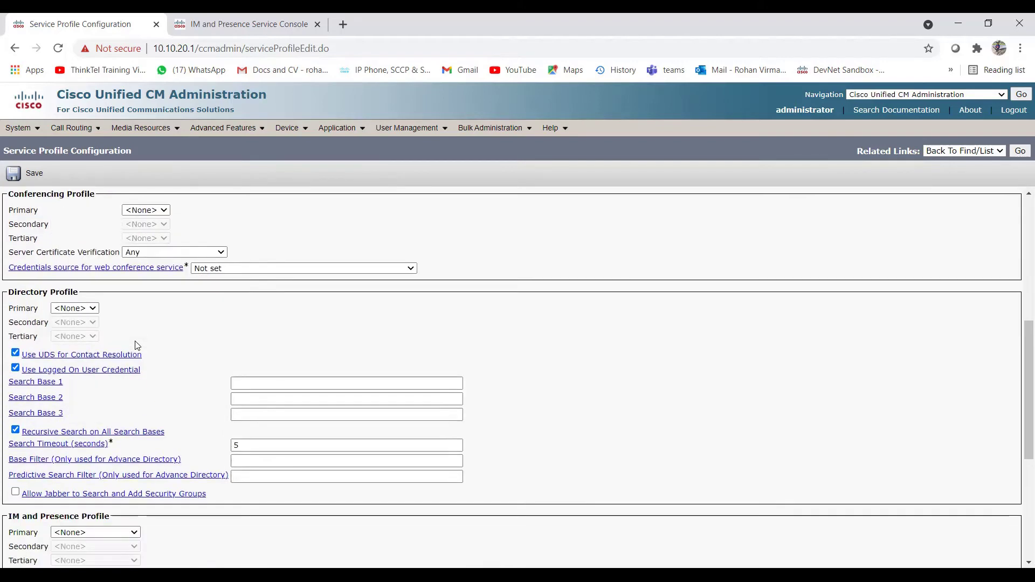
scroll(135, 346, "down", 1)
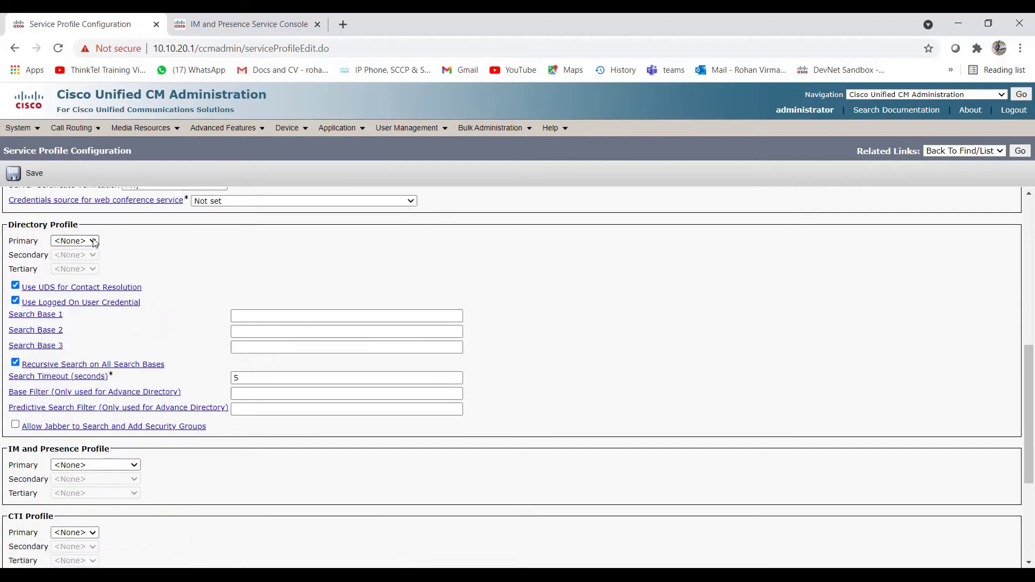
left_click(95, 244)
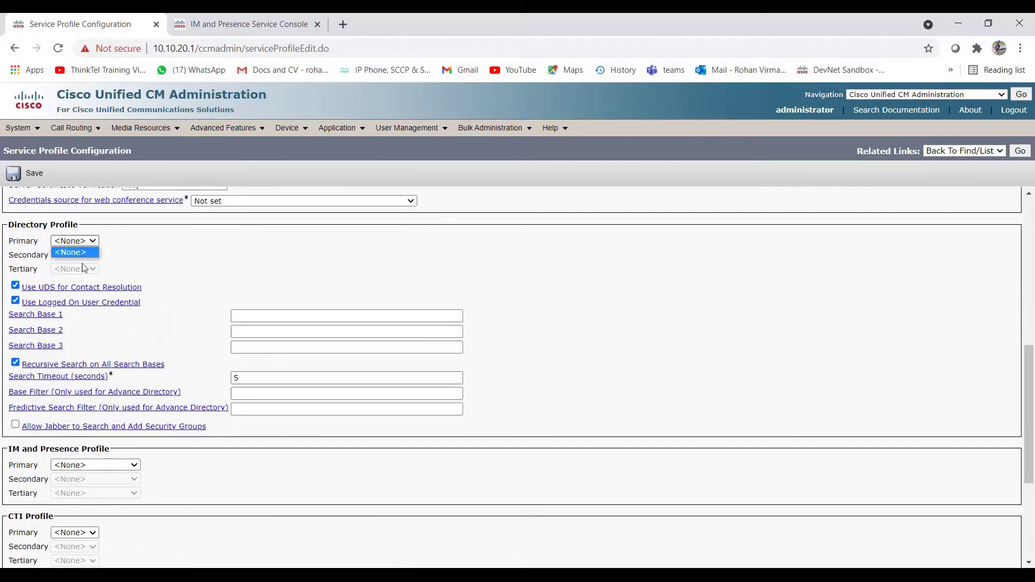
left_click(139, 250)
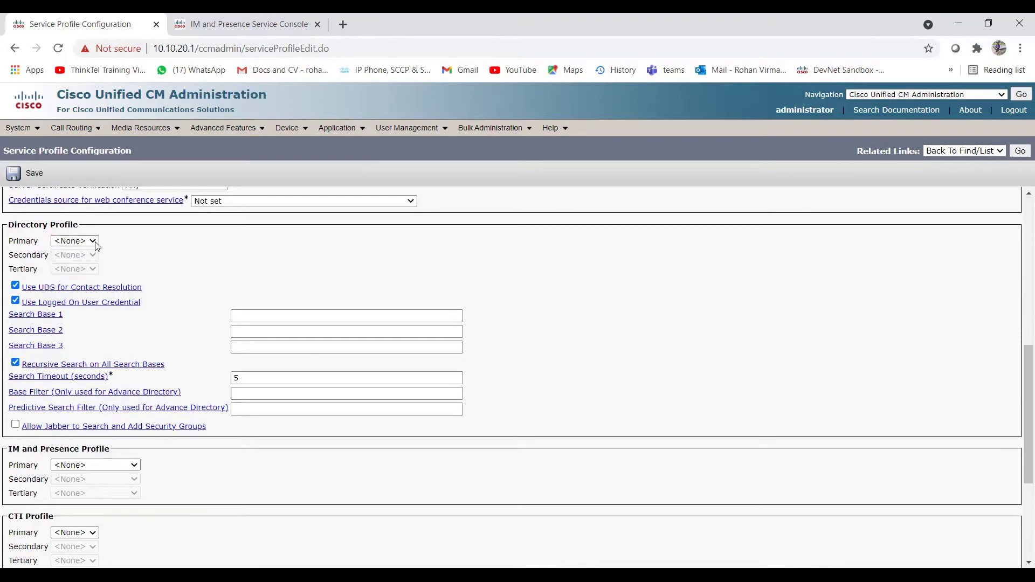
scroll(94, 246, "up", 8)
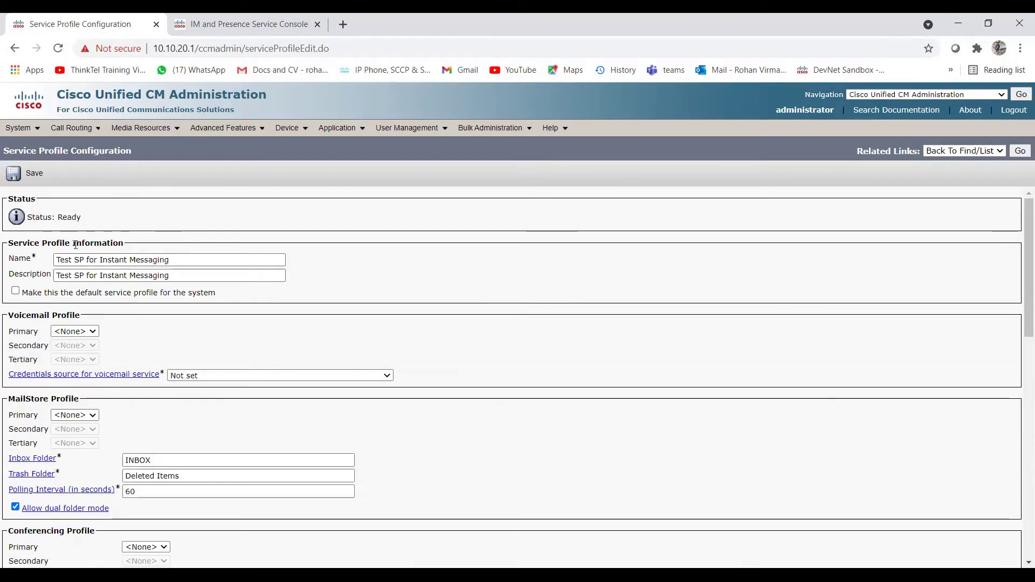
scroll(78, 246, "down", 8)
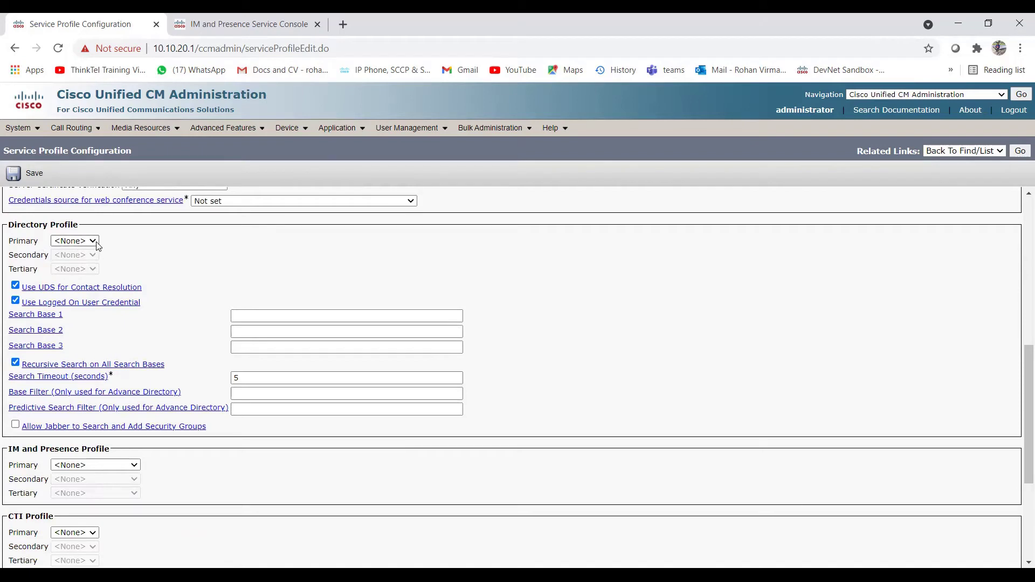
left_click(95, 243)
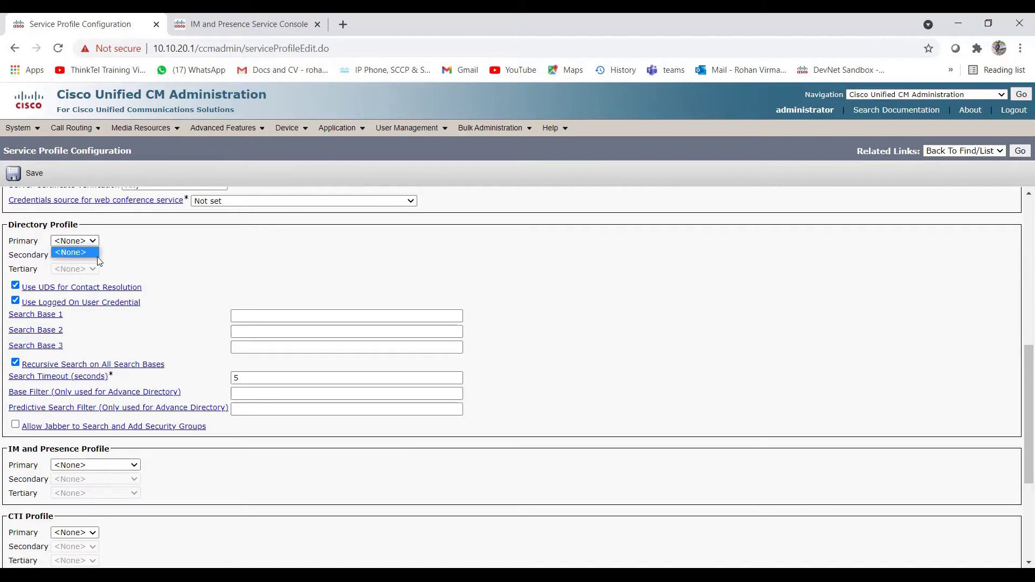
left_click(140, 265)
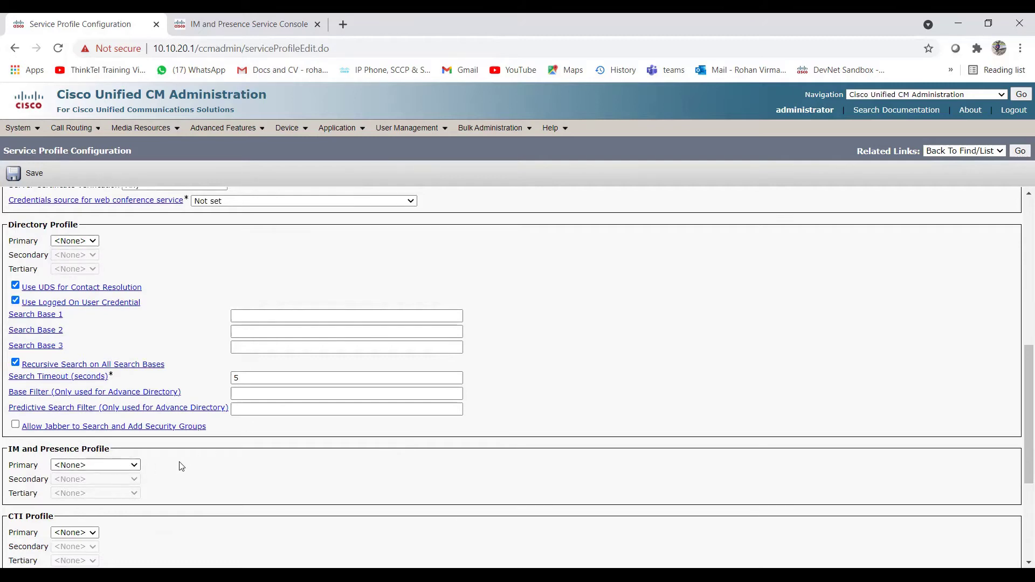
Step: Set the primary IM and Presence profile to Presence UC profile, leaving Secondary at <None>
scroll(181, 467, "down", 3)
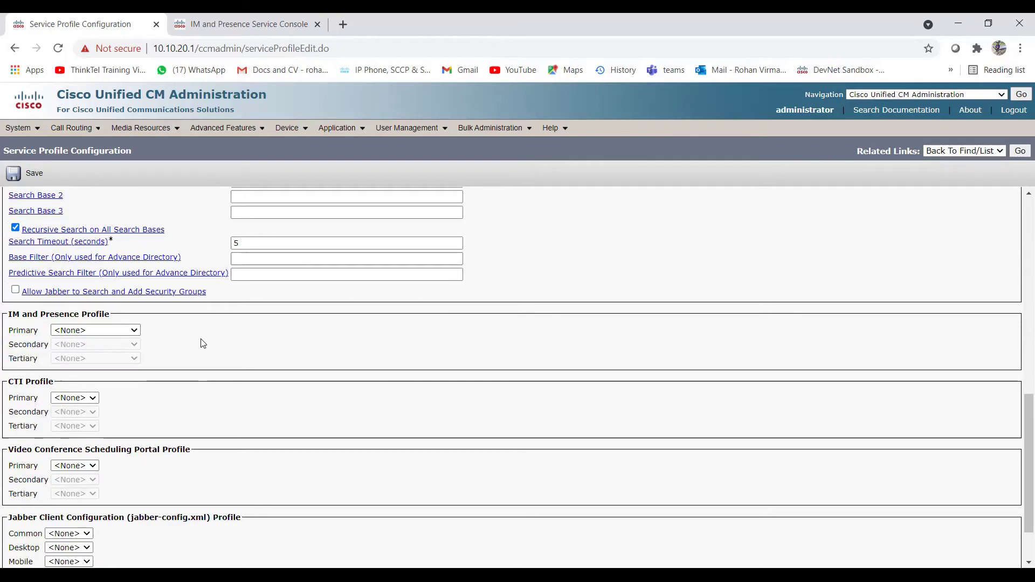
left_click(135, 330)
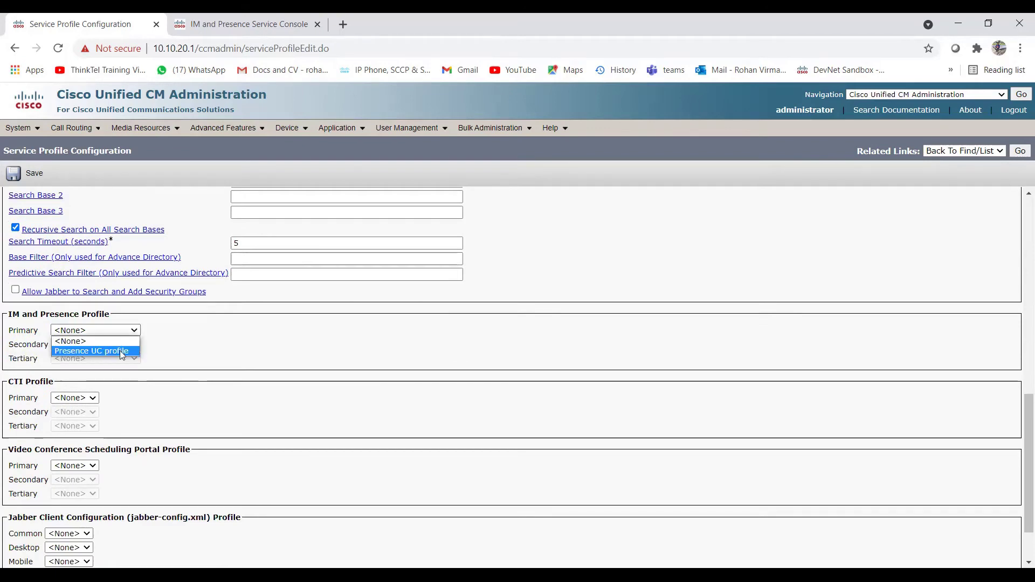
left_click(114, 351)
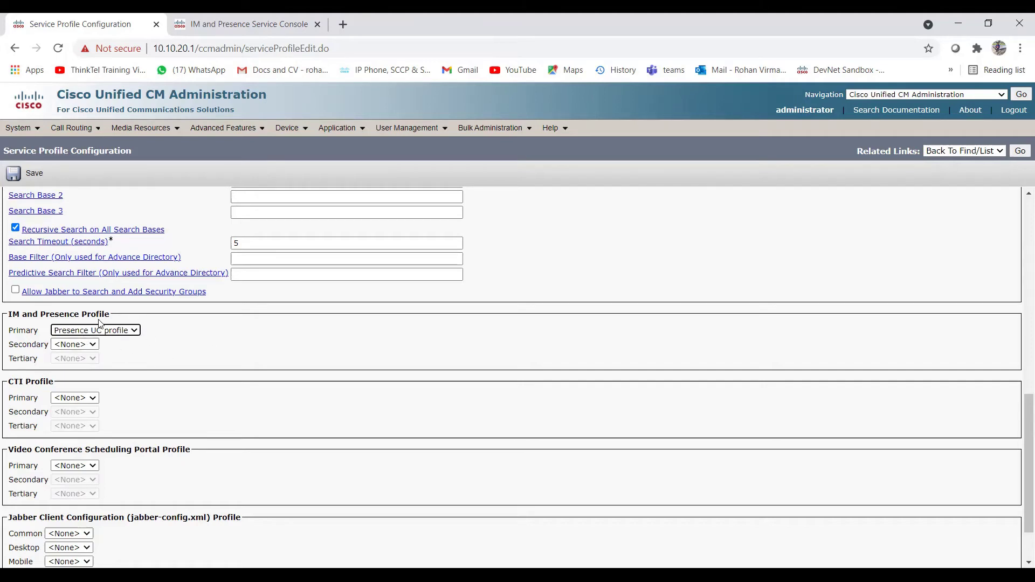
left_click(93, 347)
left_click(87, 360)
left_click(245, 25)
left_click(105, 19)
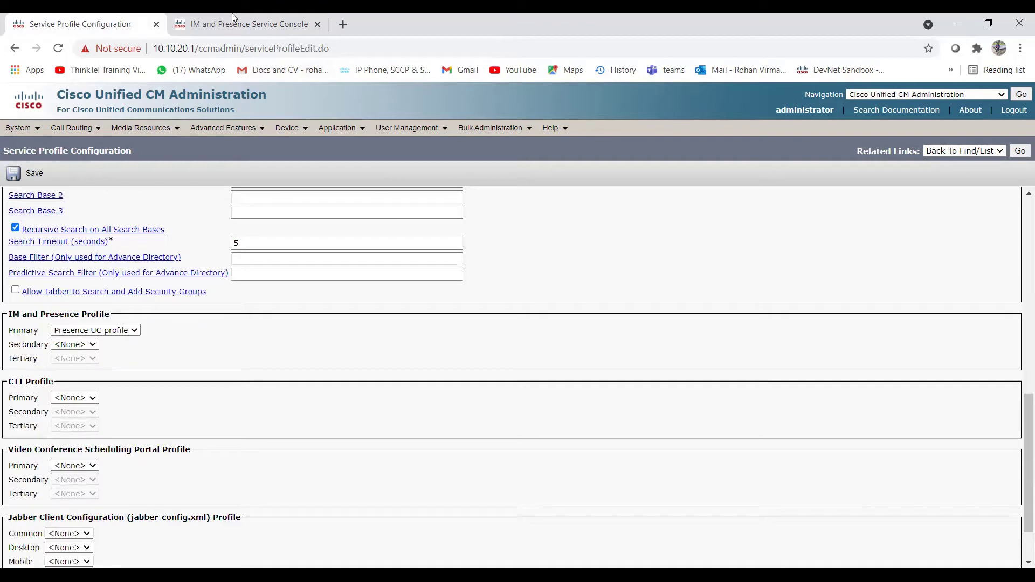
left_click(135, 330)
left_click(79, 351)
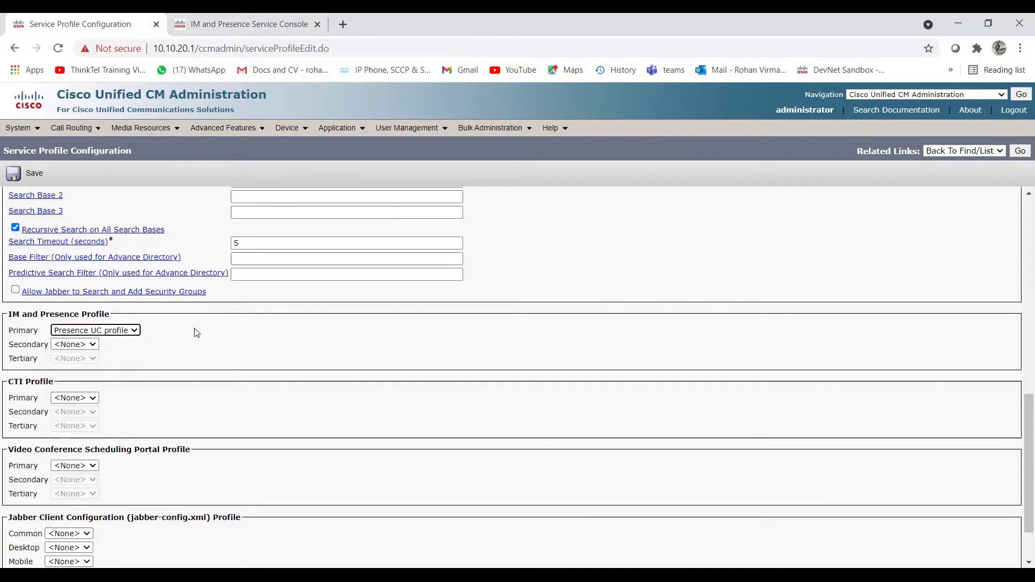
scroll(225, 356, "up", 3)
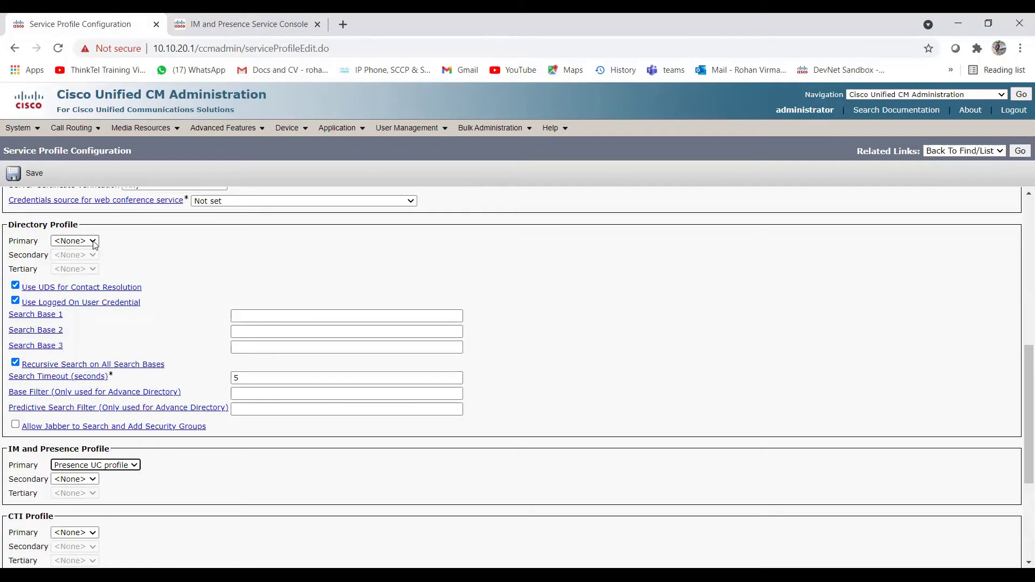
Step: Review the Directory Profile choices and the upper sections of the service profile
left_click(94, 244)
scroll(168, 351, "up", 5)
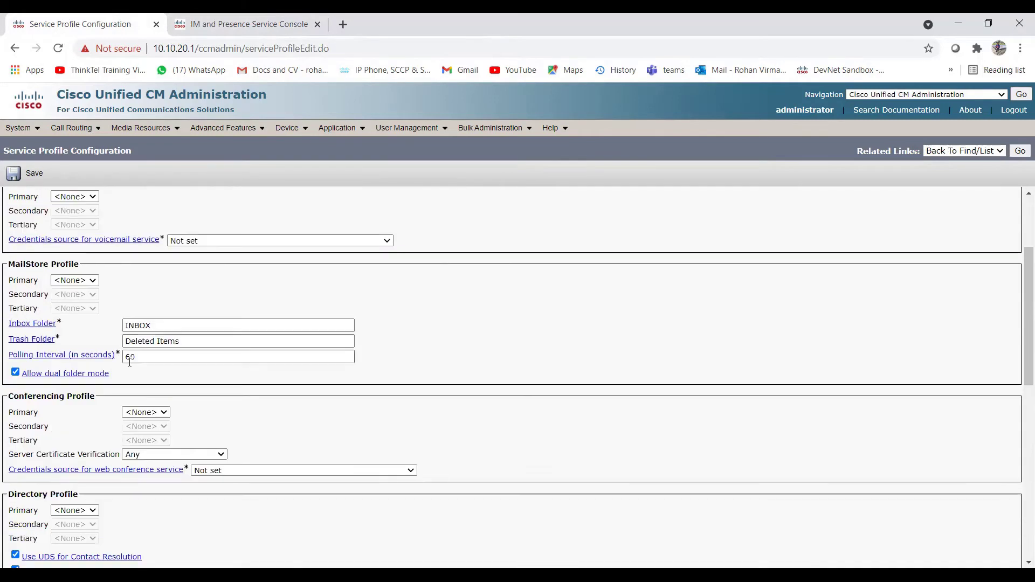
scroll(136, 423, "up", 3)
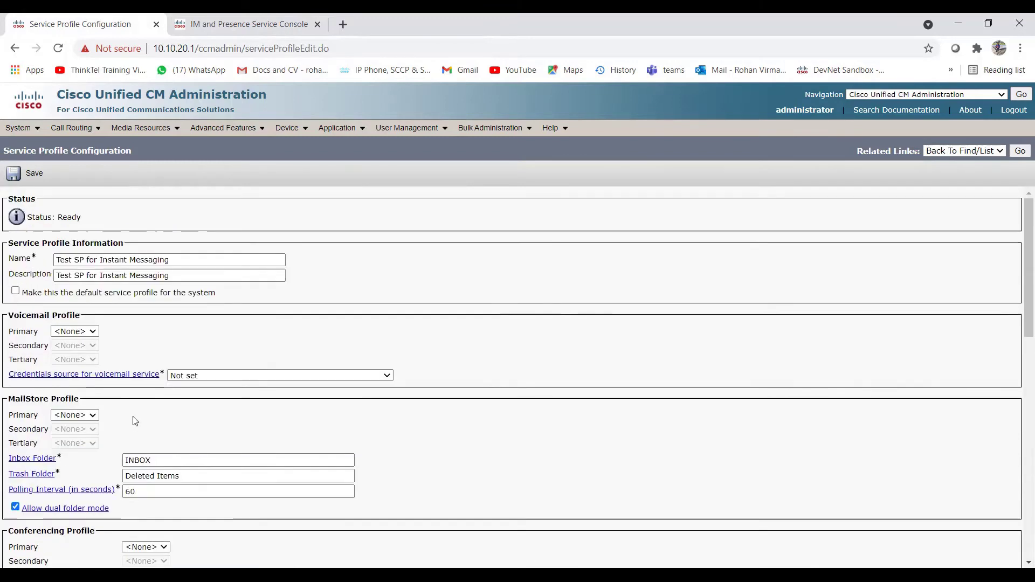
scroll(108, 366, "down", 3)
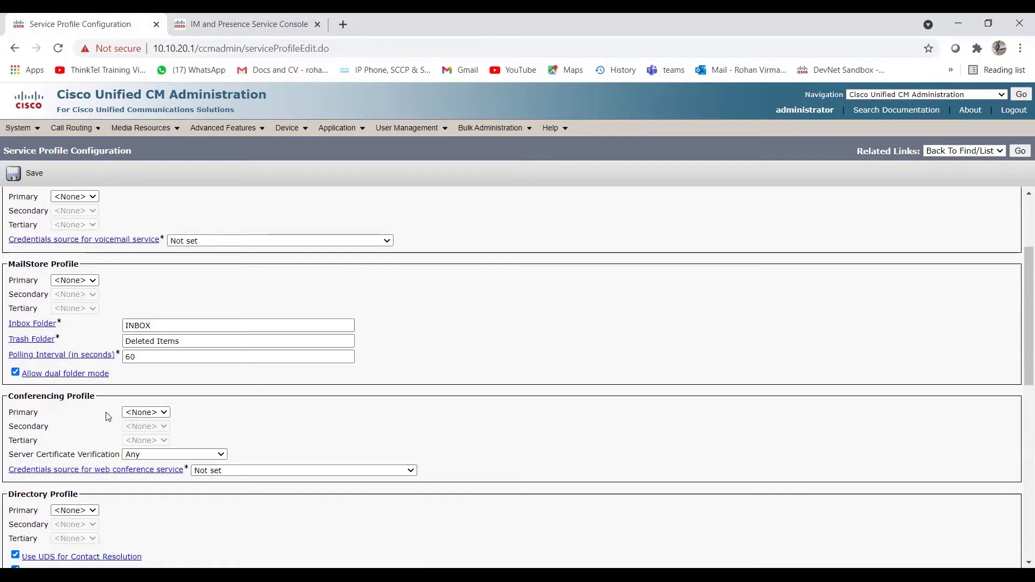
scroll(192, 410, "up", 2)
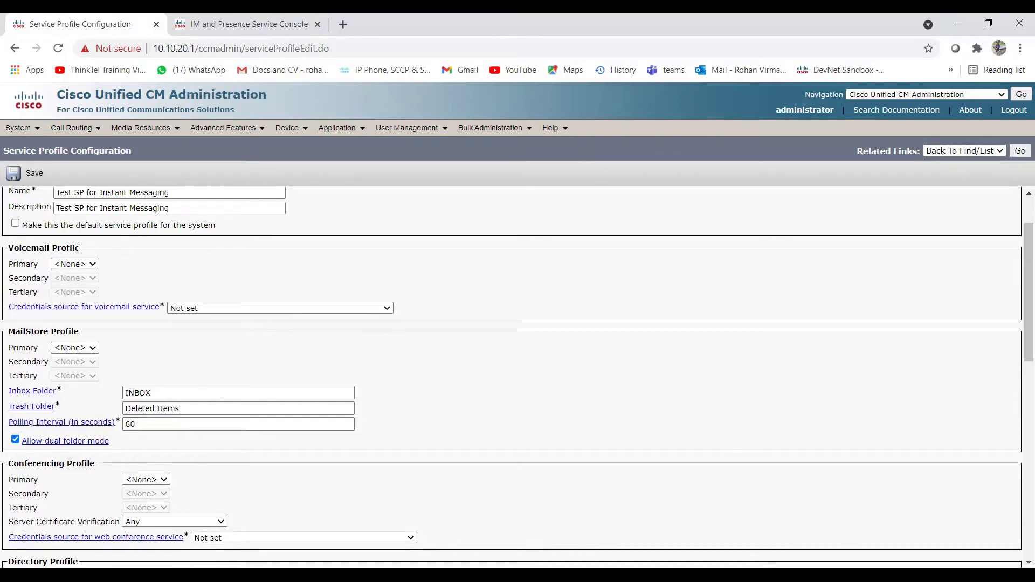
scroll(89, 476, "down", 10)
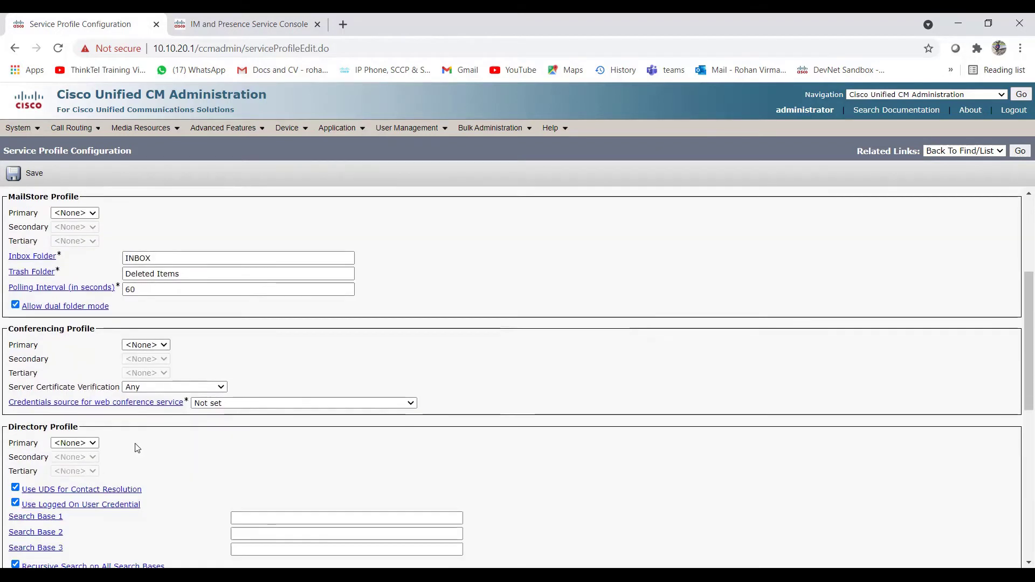
scroll(124, 445, "down", 2)
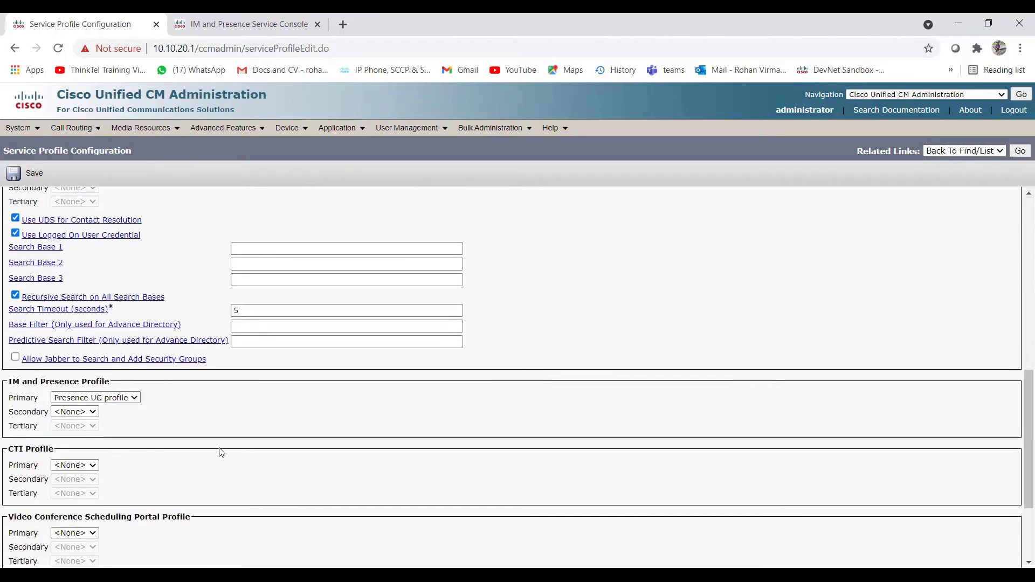
scroll(193, 422, "up", 12)
scroll(193, 422, "up", 2)
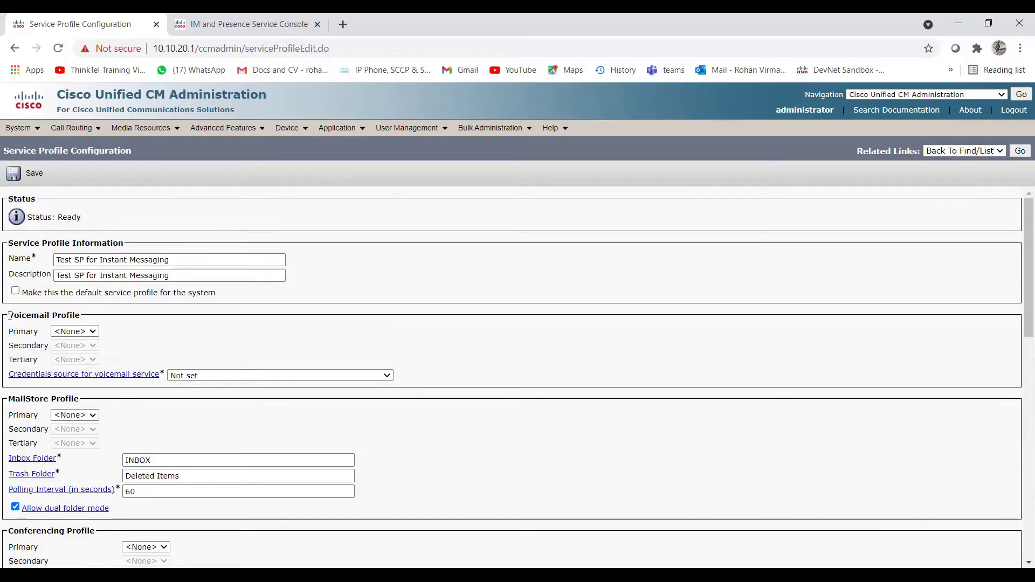
Step: Scroll through the Voicemail Profile and CTI Profile sections of the form
left_click_drag(9, 317, 79, 328)
scroll(59, 367, "down", 6)
scroll(79, 328, "down", 4)
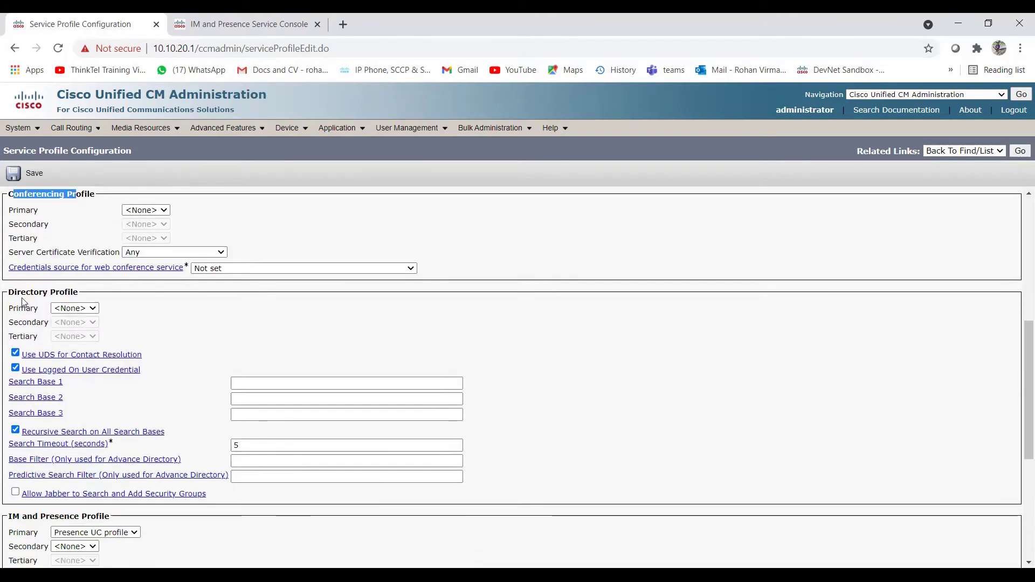
left_click_drag(21, 293, 74, 314)
scroll(59, 333, "down", 6)
left_click_drag(11, 381, 73, 384)
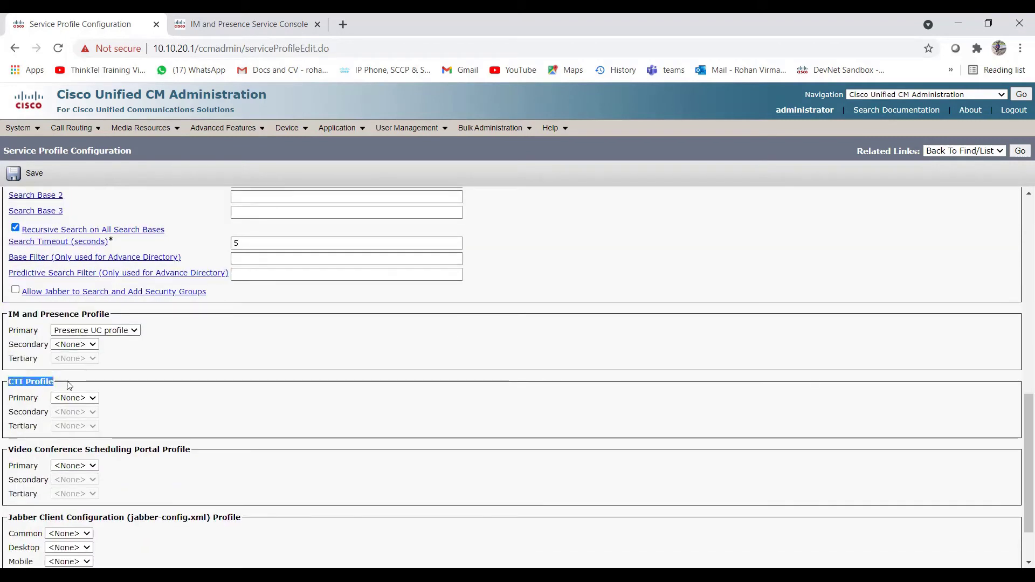
left_click(75, 384)
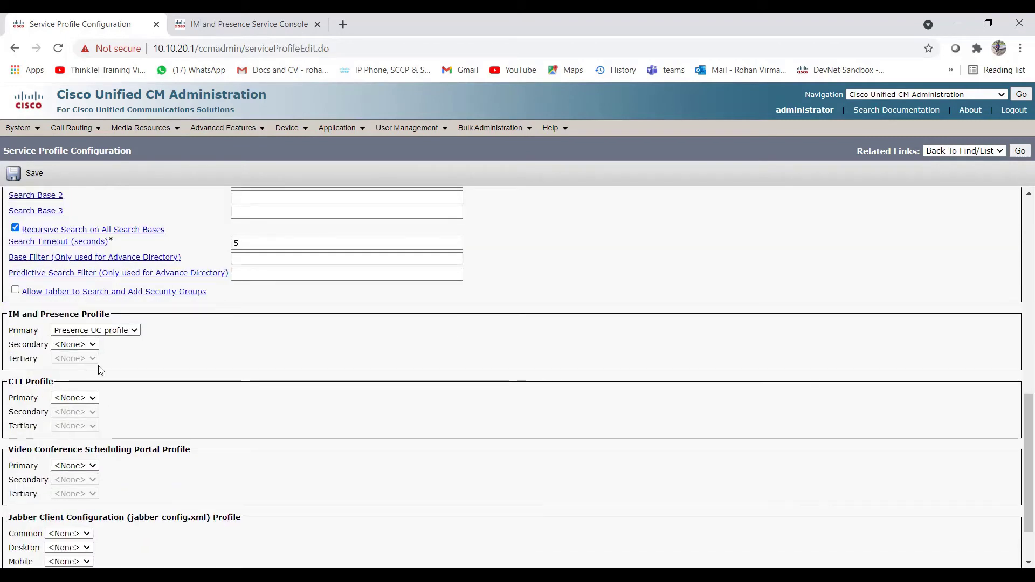
scroll(89, 241, "up", 20)
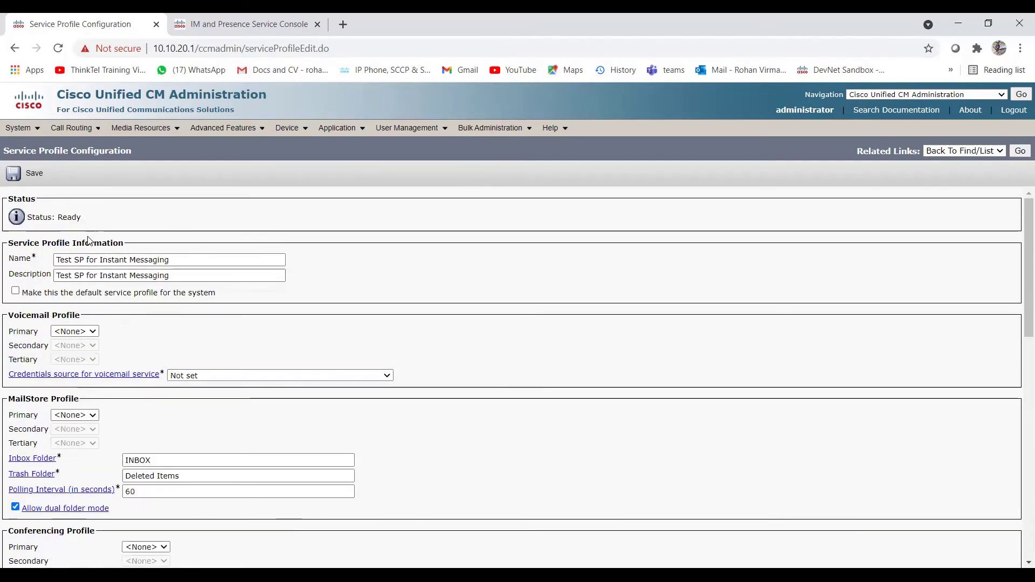
scroll(181, 370, "down", 10)
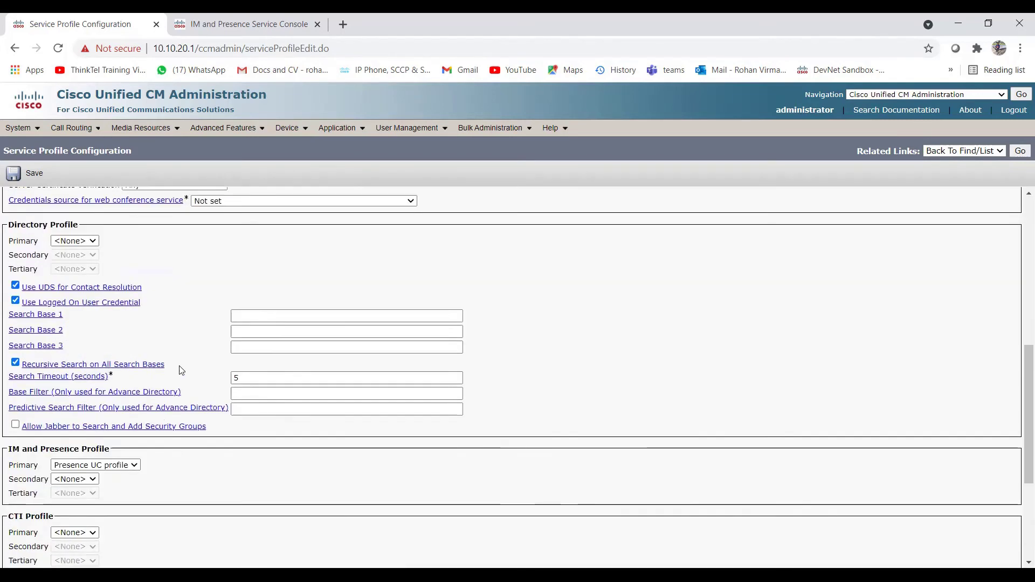
scroll(184, 383, "down", 2)
scroll(114, 388, "up", 4)
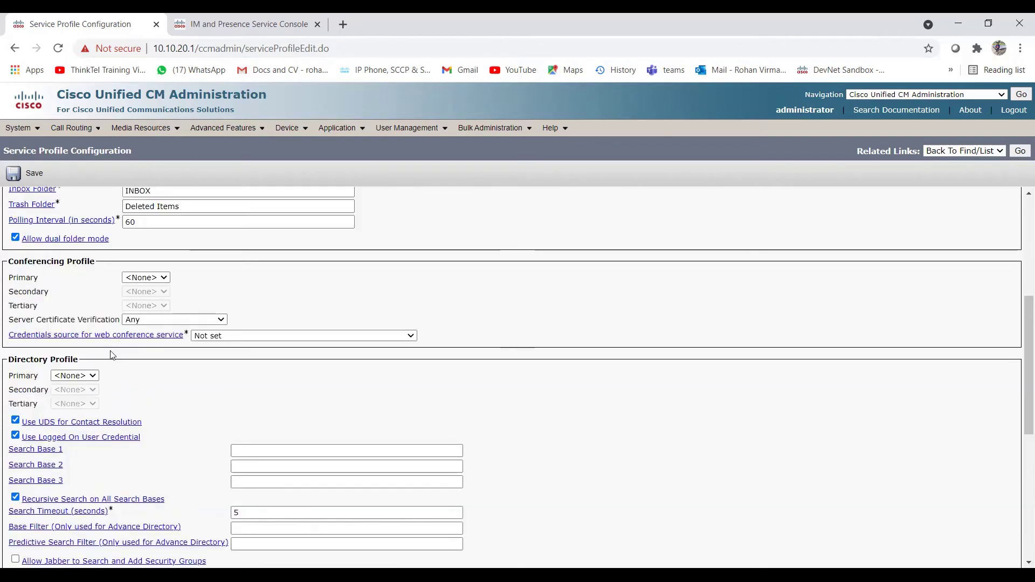
scroll(97, 365, "up", 5)
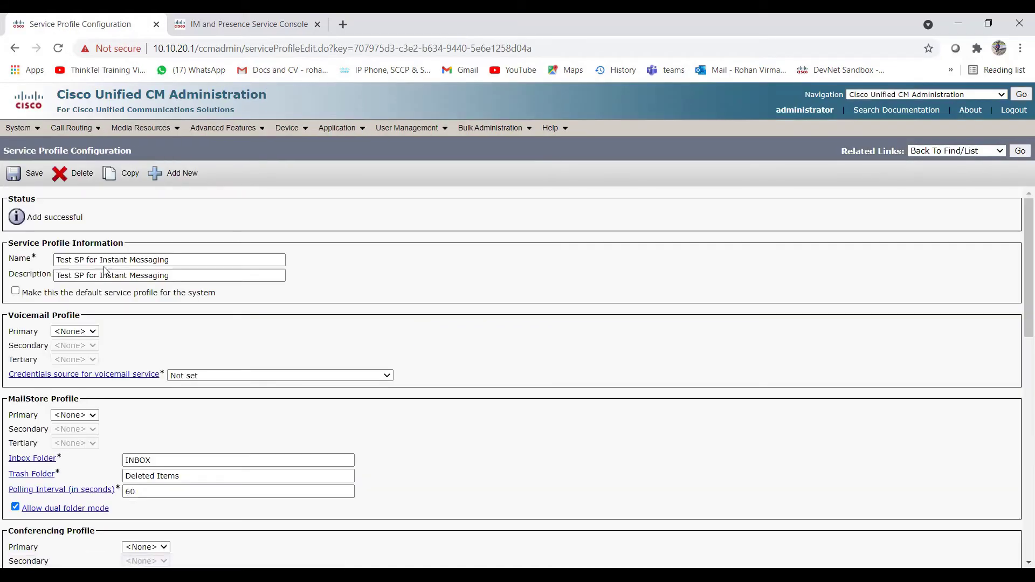
Step: Add another service profile named 'Test SP for Calling', reusing the name as its description
left_click(186, 181)
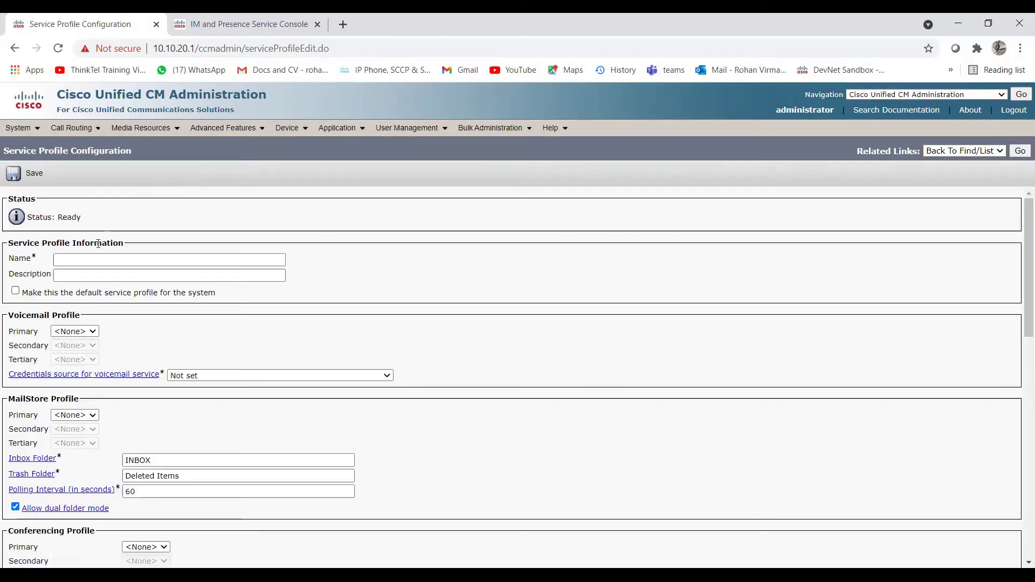
left_click(95, 263)
type("Test")
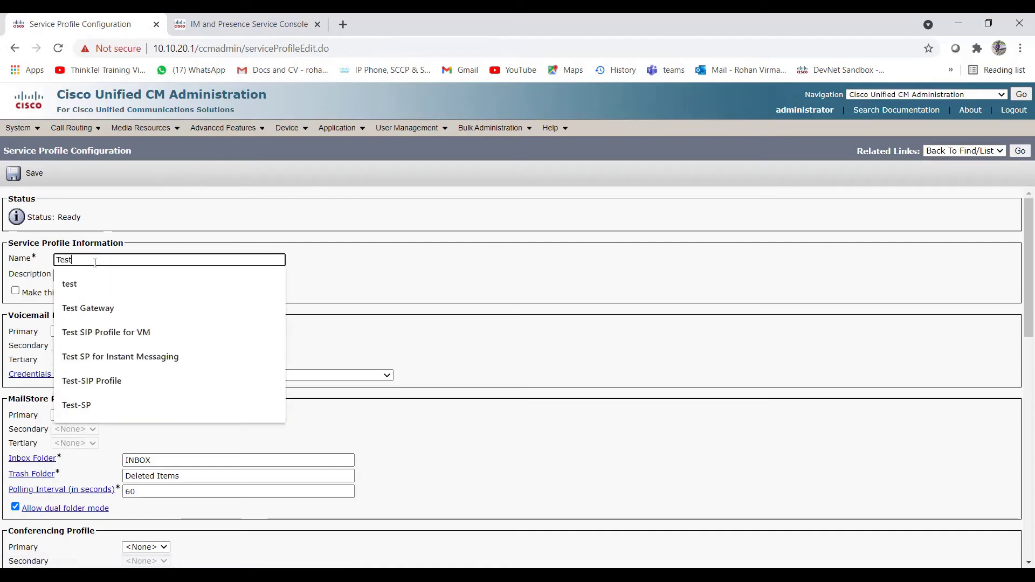
type(" SP for Calling")
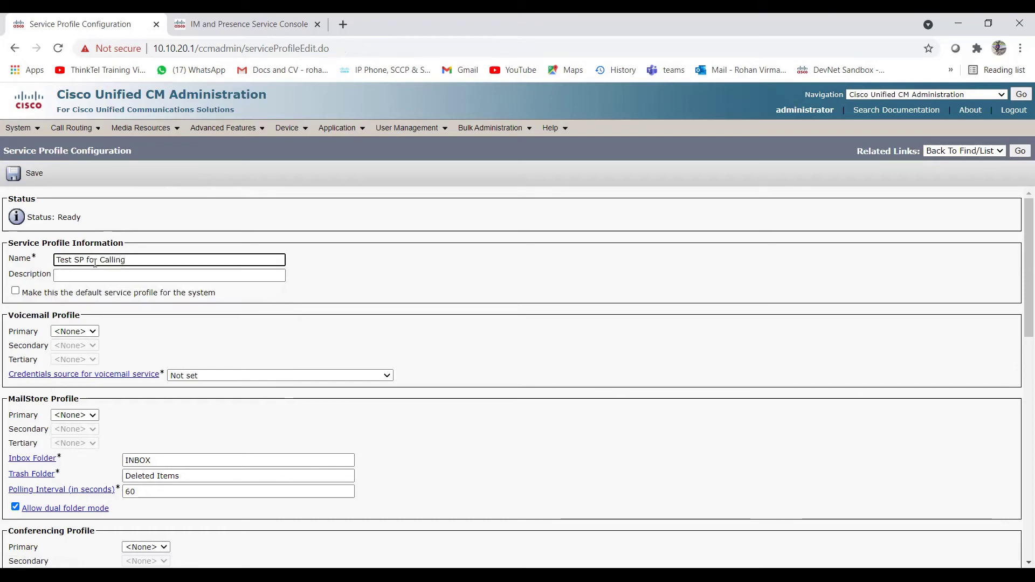
key("ctrl+a")
key("ctrl+c")
left_click(95, 273)
key("ctrl+v")
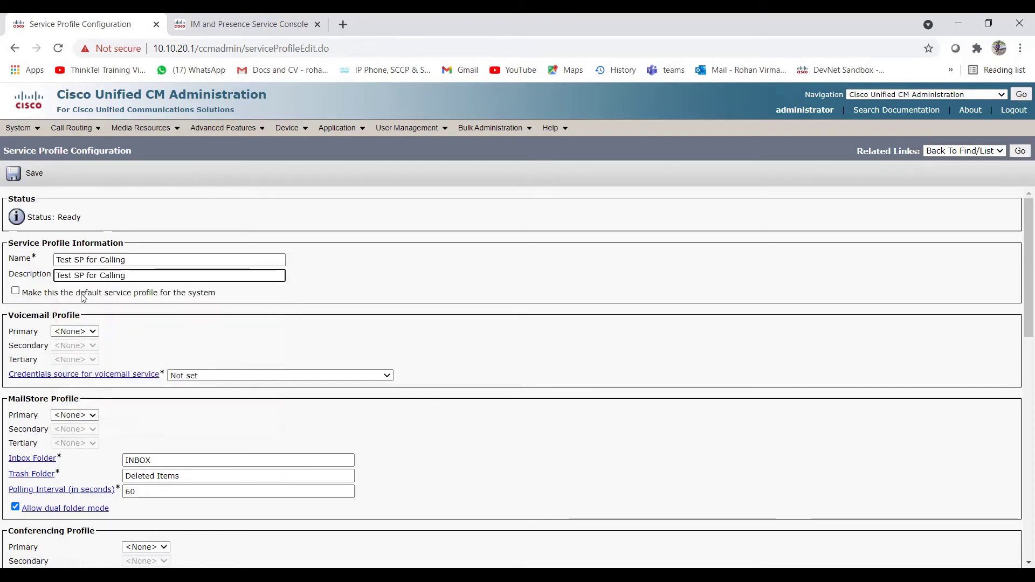
scroll(119, 331, "down", 2)
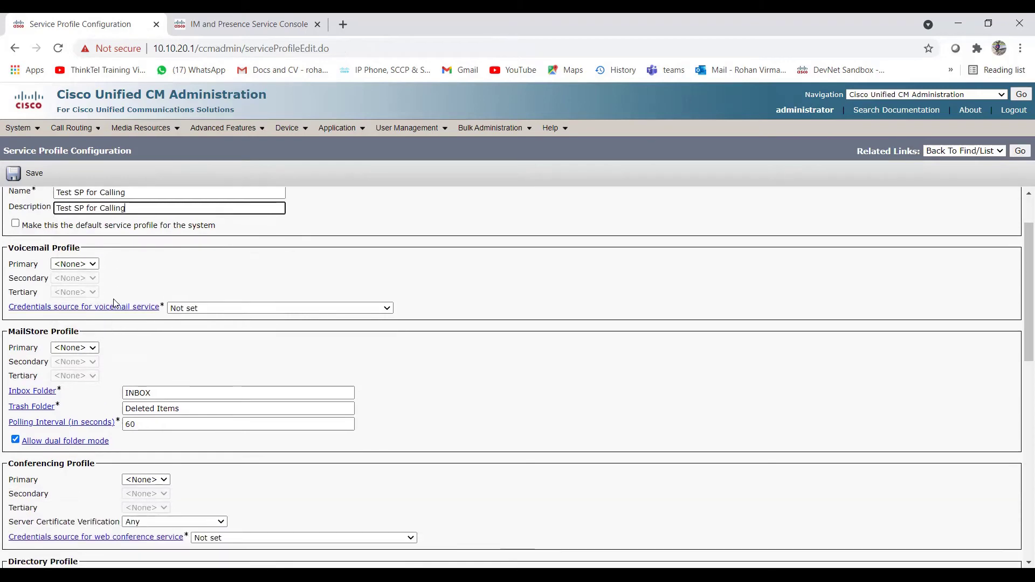
scroll(116, 318, "up", 2)
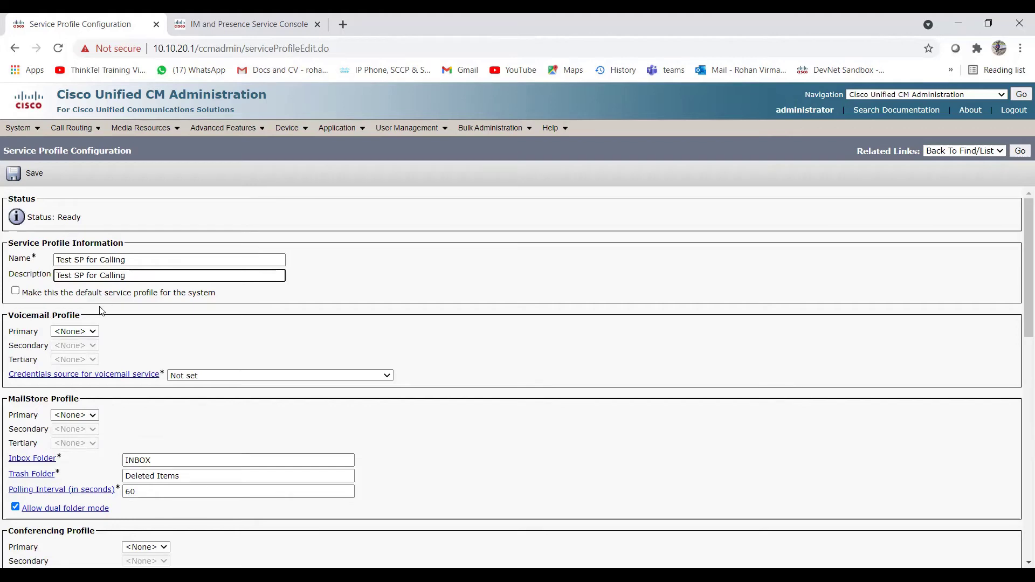
Step: Check the voicemail profile choices and leave the voicemail profile at None
left_click(94, 332)
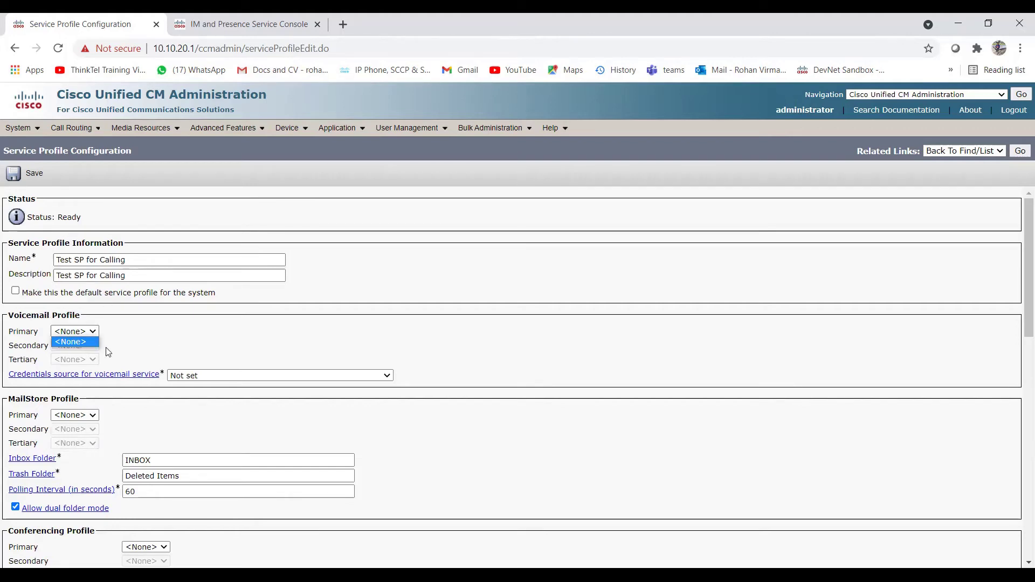
left_click(136, 347)
left_click(107, 337)
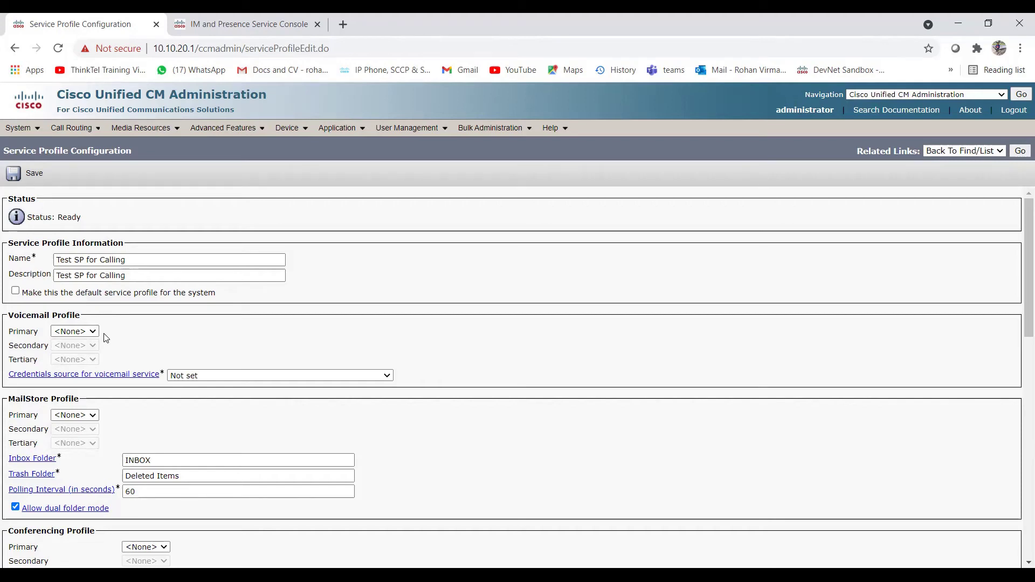
left_click(93, 332)
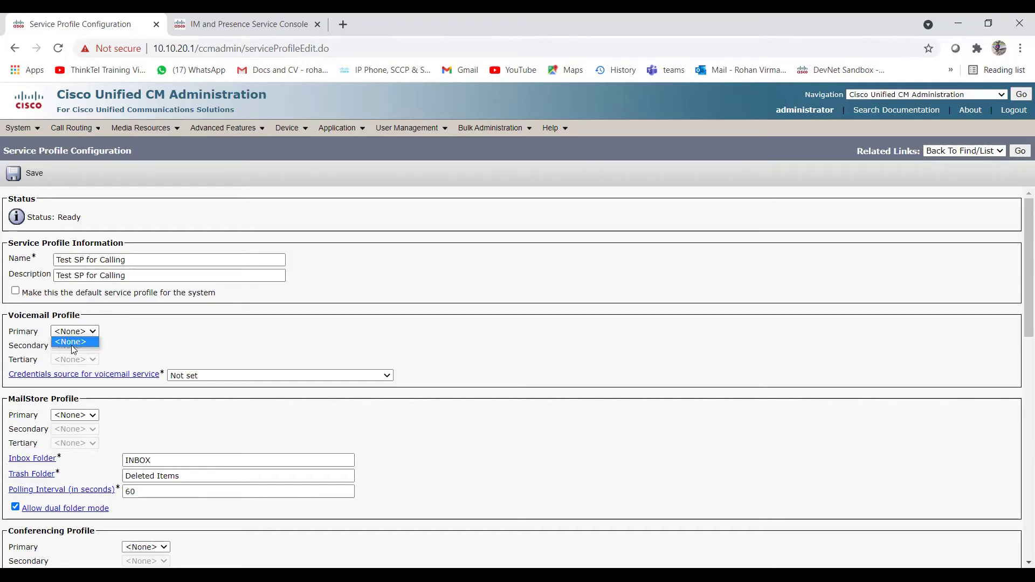
left_click(127, 346)
Step: Review conferencing and directory profiles, set Presence UC profile as primary IM and Presence profile
scroll(114, 331, "down", 1)
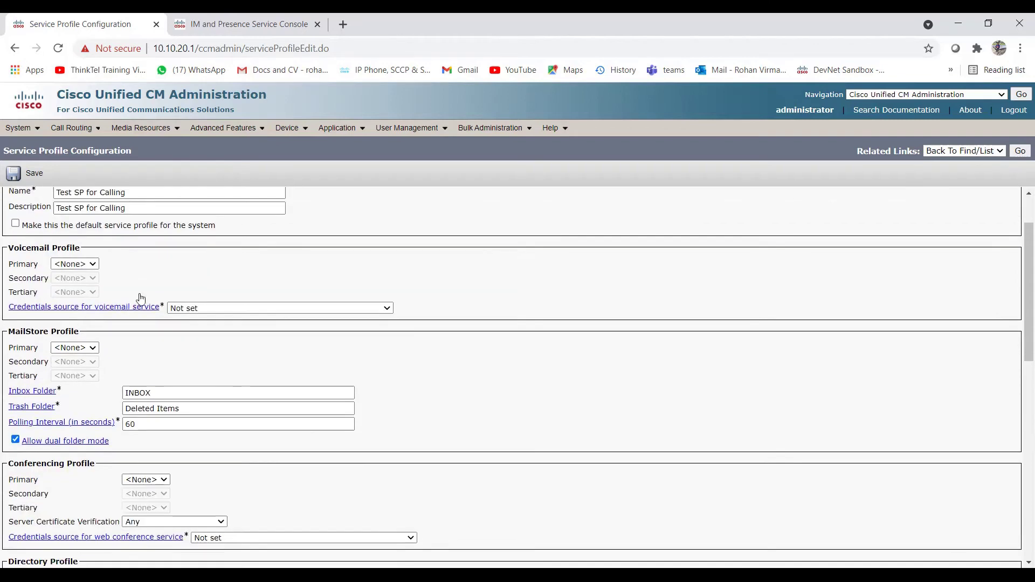
scroll(110, 289, "down", 3)
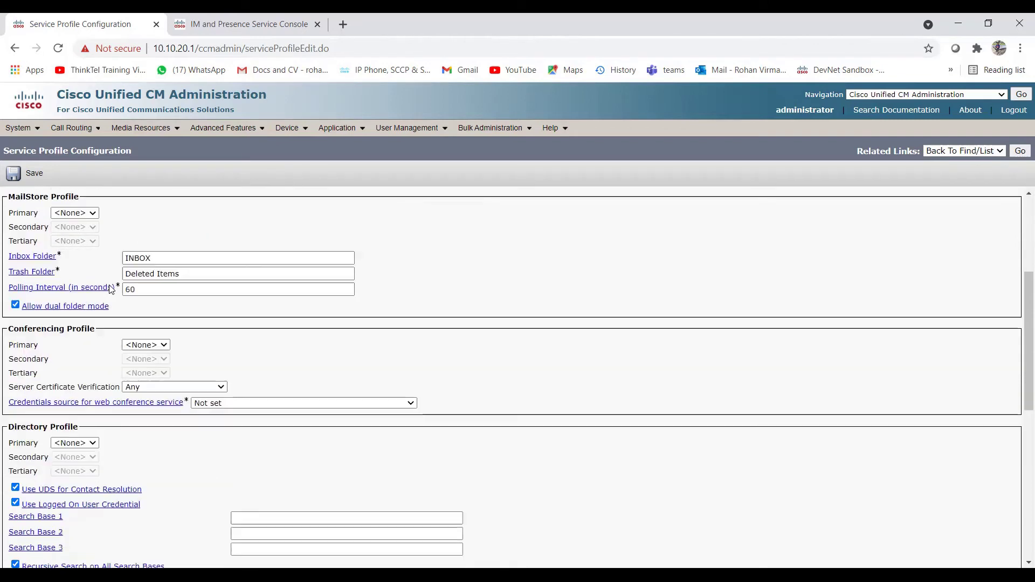
left_click(151, 345)
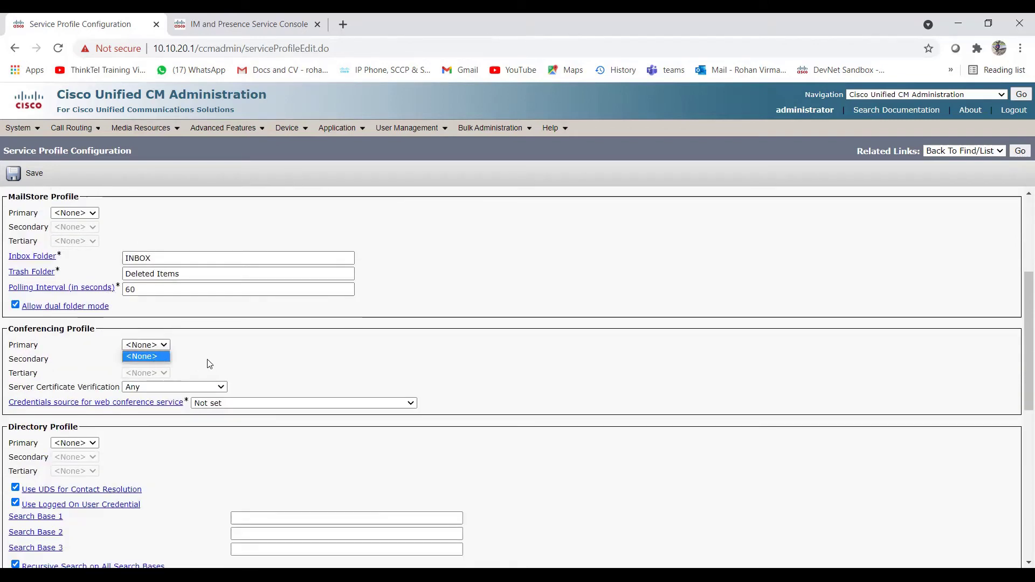
scroll(132, 371, "down", 1)
left_click(94, 375)
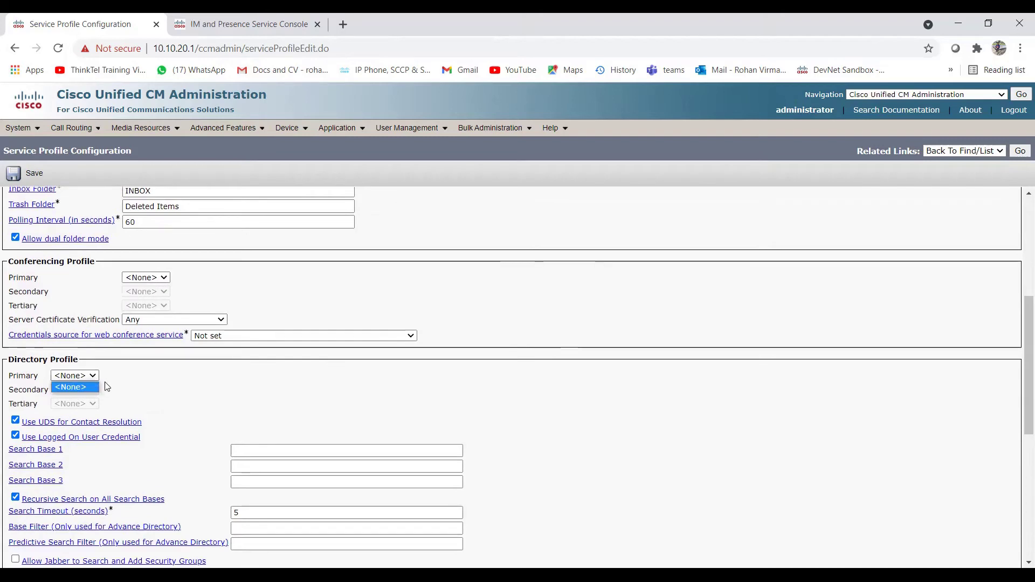
scroll(140, 389, "down", 5)
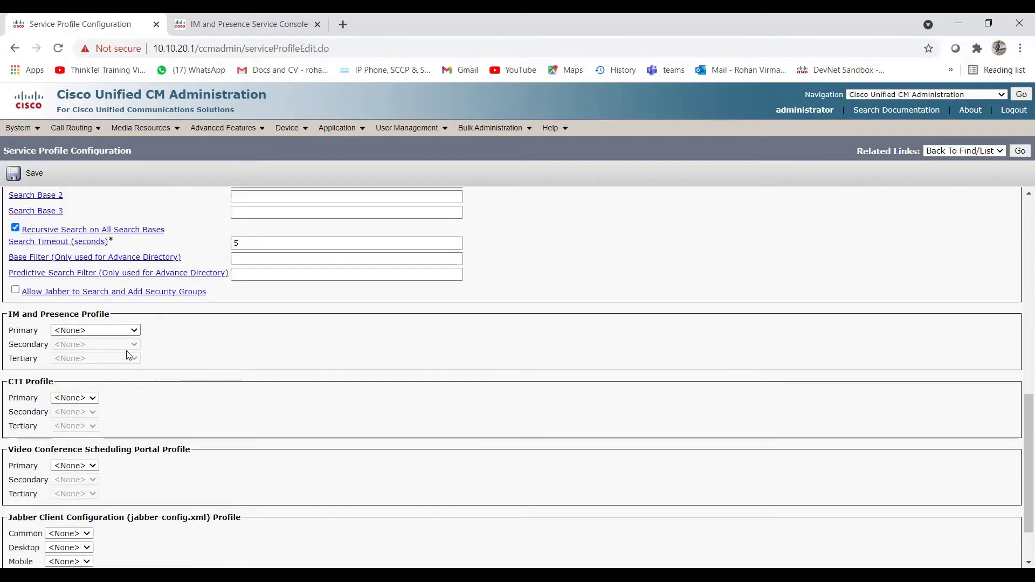
key("Down")
scroll(146, 353, "down", 1)
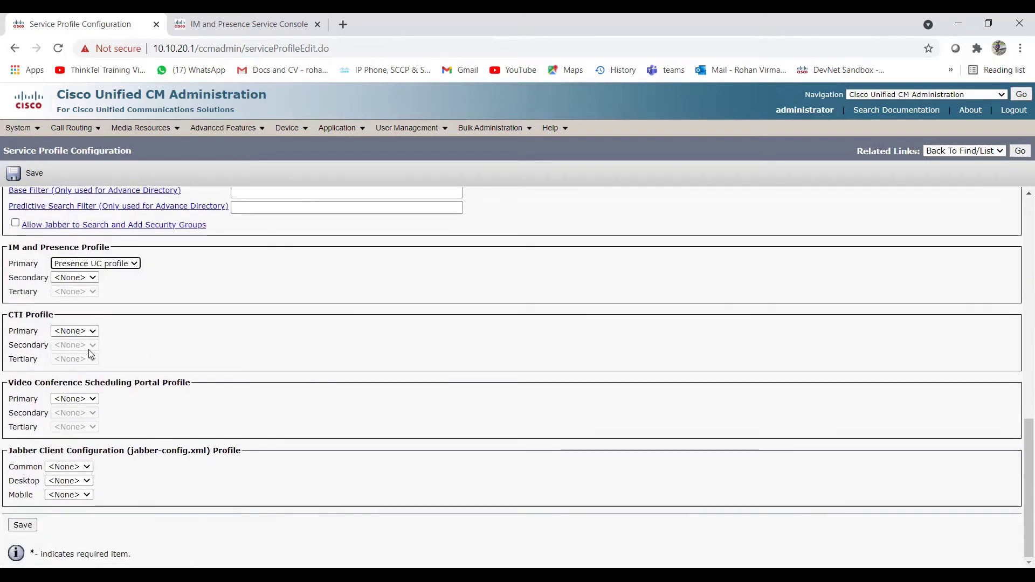
left_click(92, 334)
left_click(141, 346)
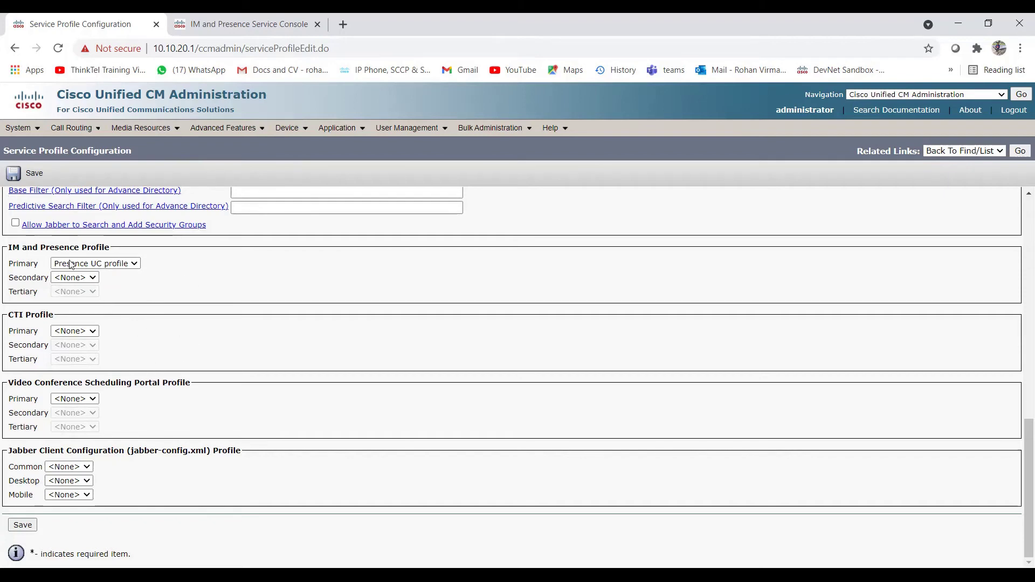
left_click_drag(9, 316, 50, 317)
left_click_drag(21, 248, 83, 248)
scroll(108, 335, "up", 5)
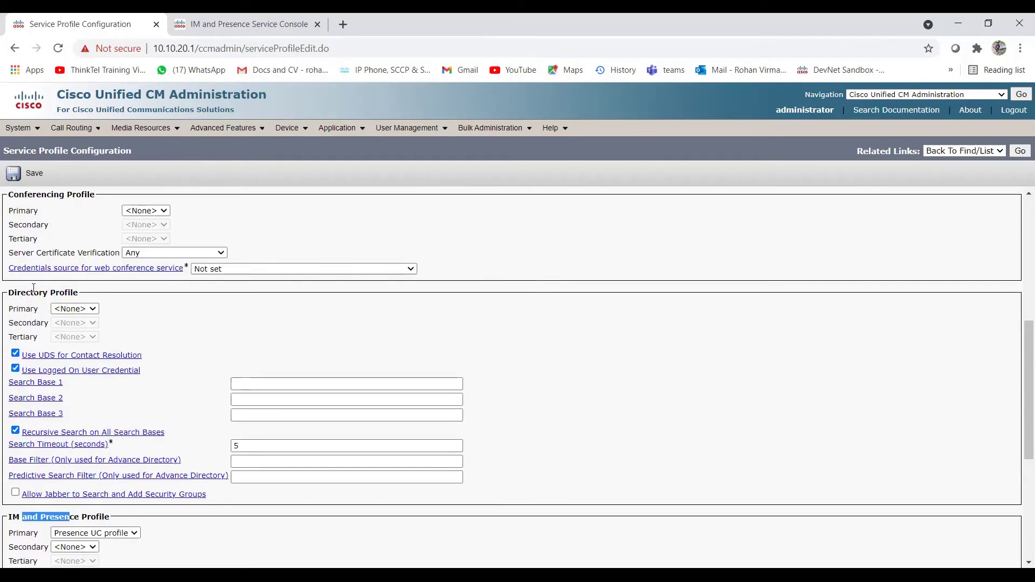
left_click_drag(33, 293, 59, 293)
scroll(88, 347, "up", 6)
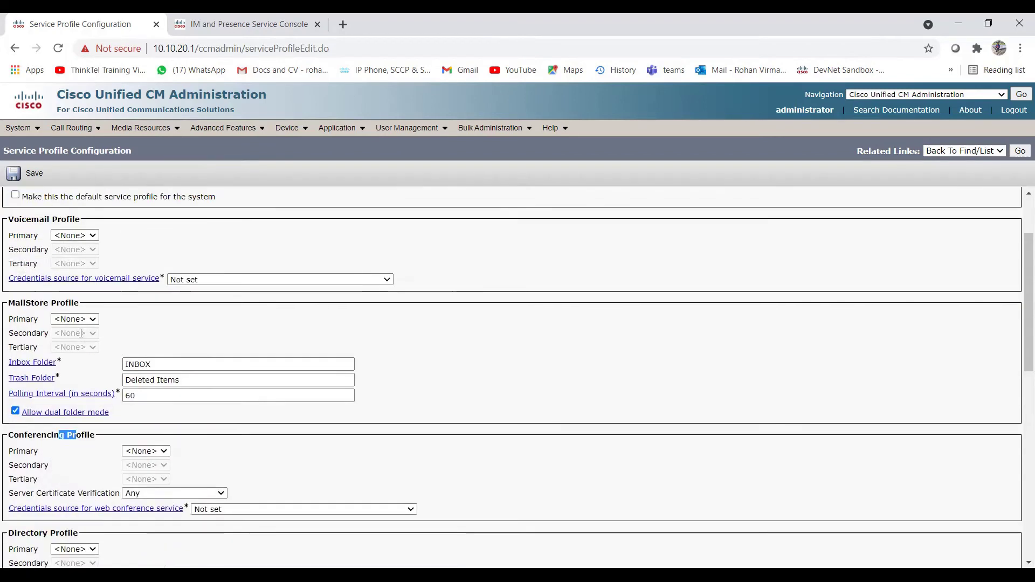
left_click_drag(31, 315, 59, 315)
left_click(115, 318)
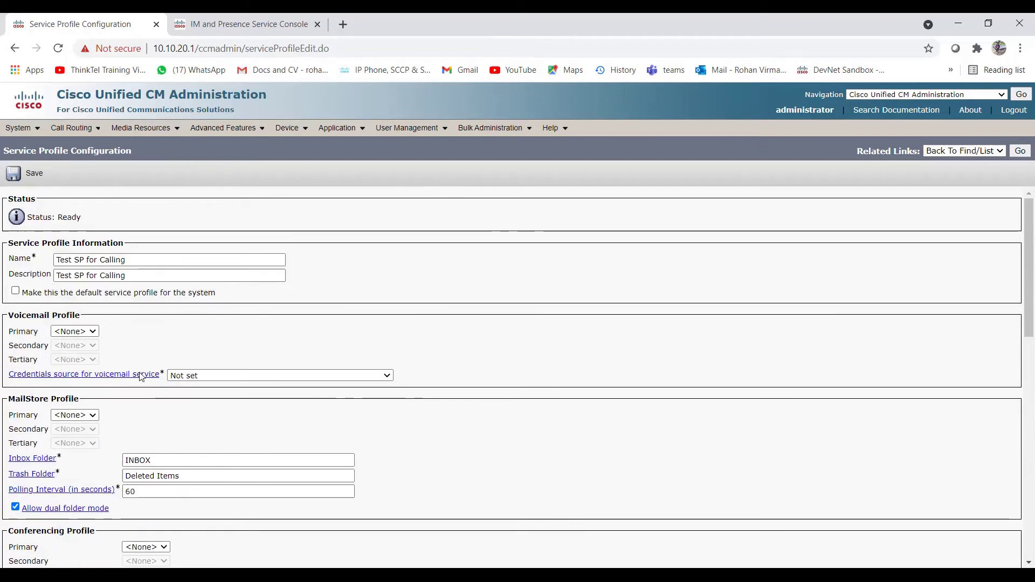
Step: Save the new Test SP for Calling service profile and go to End User search
left_click(34, 178)
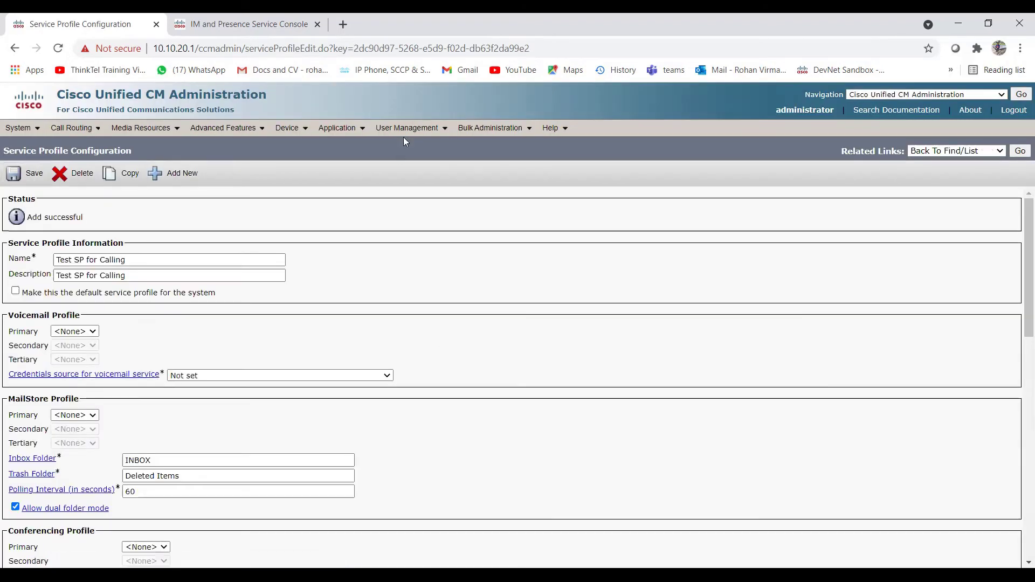
mouse_move(416, 132)
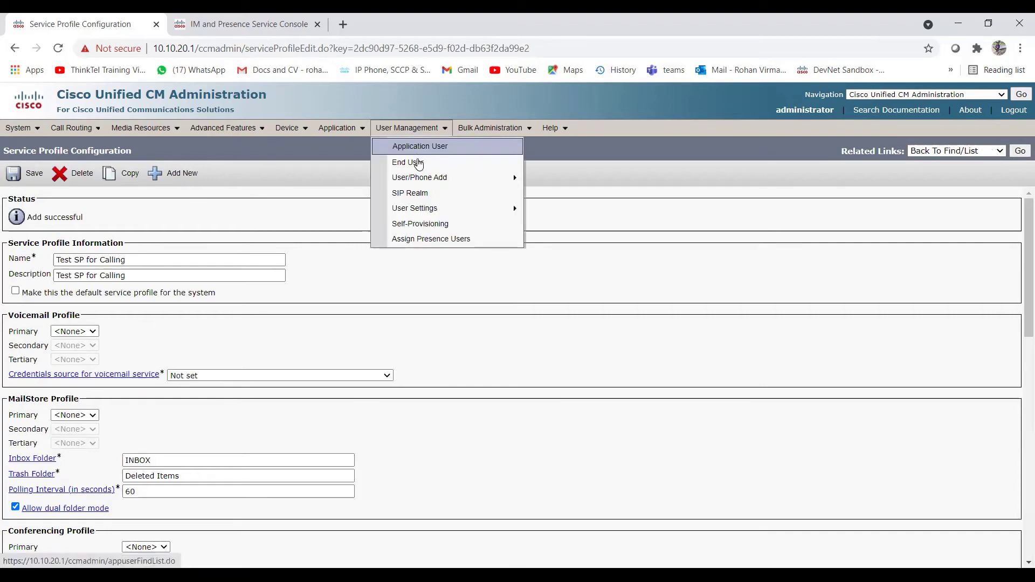
left_click(420, 162)
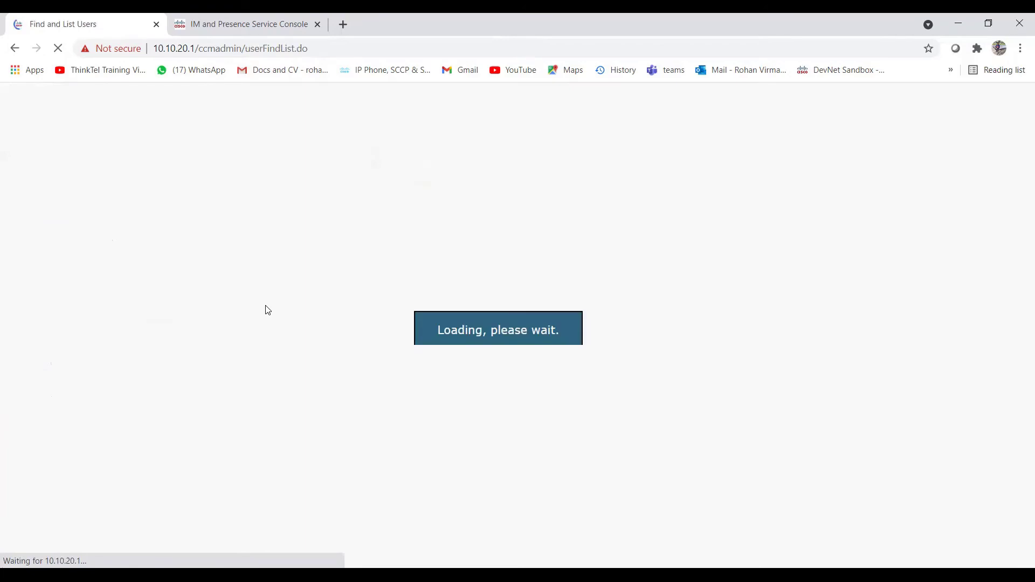
Step: Search end users where User ID contains 'Test'
left_click(168, 217)
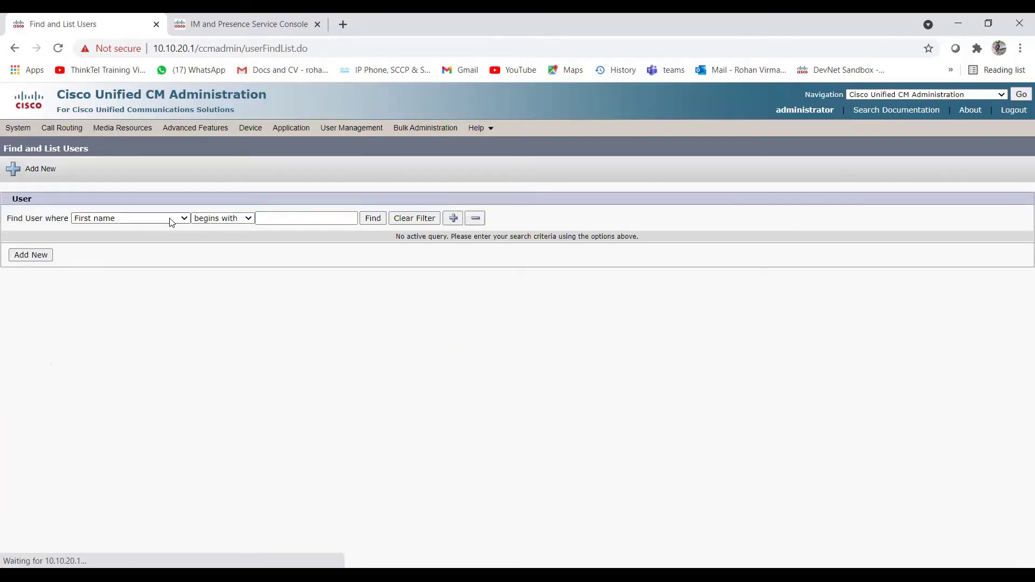
left_click(232, 217)
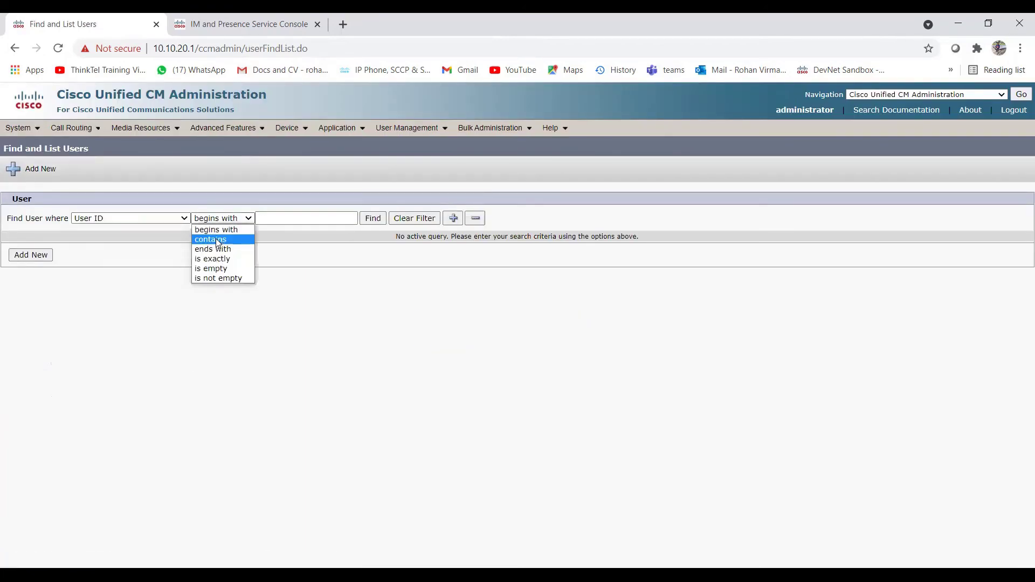
left_click(213, 239)
left_click(275, 218)
type("TEs")
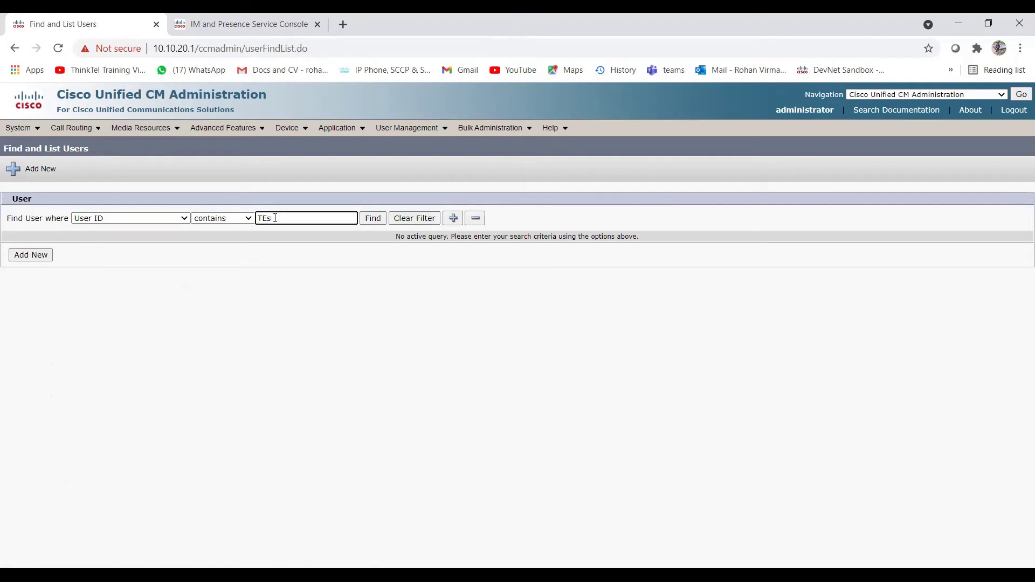
type("tst")
key("Return")
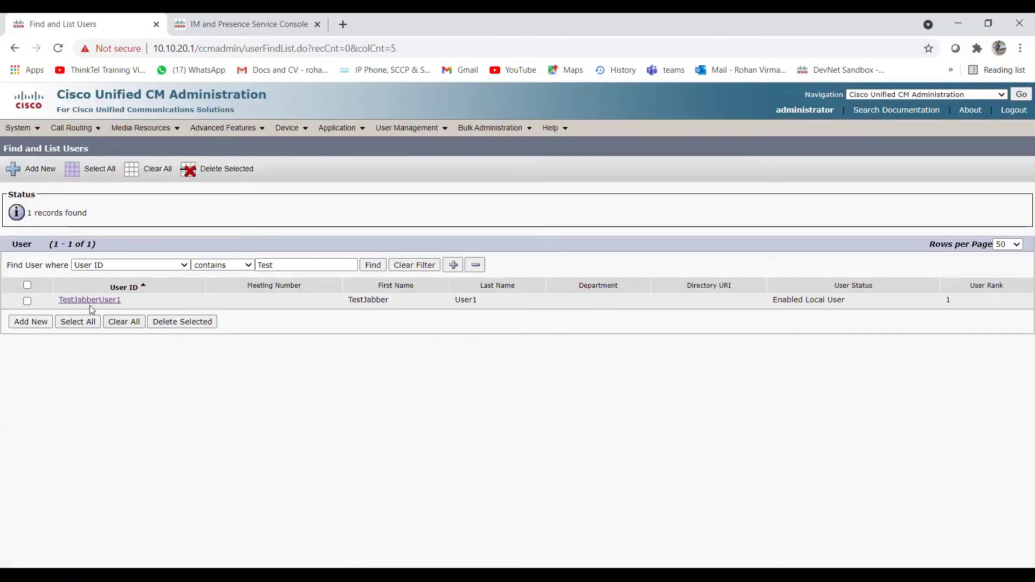
Step: In TestJabberUser1's configuration, choose Test SP for Calling as the UC service profile
left_click(93, 302)
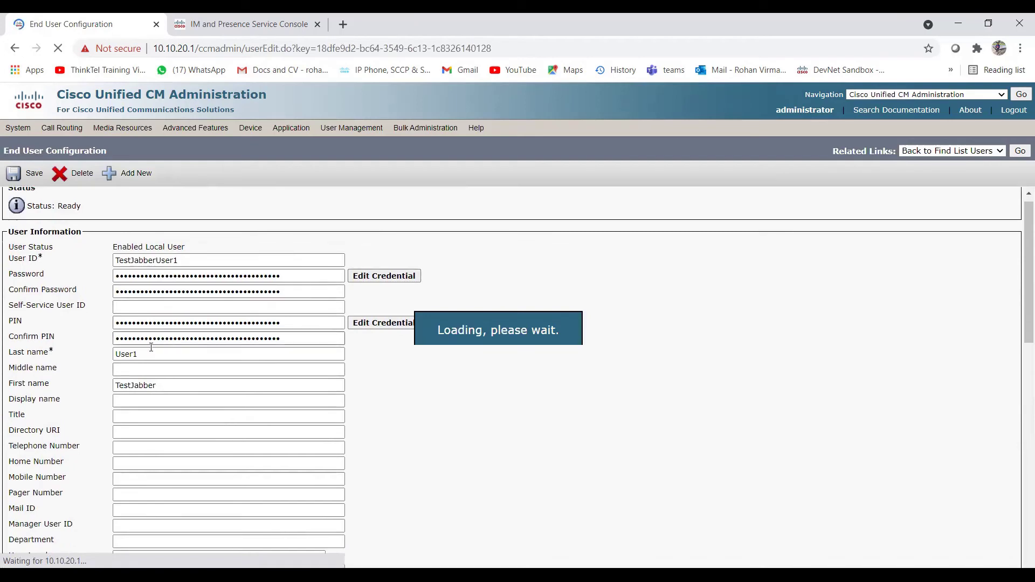
scroll(151, 348, "down", 6)
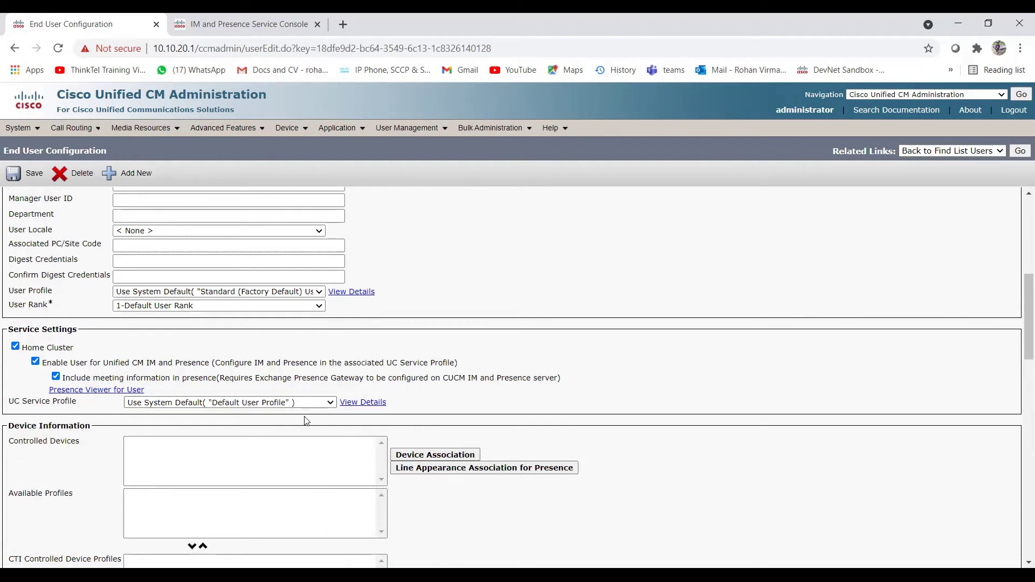
left_click(329, 406)
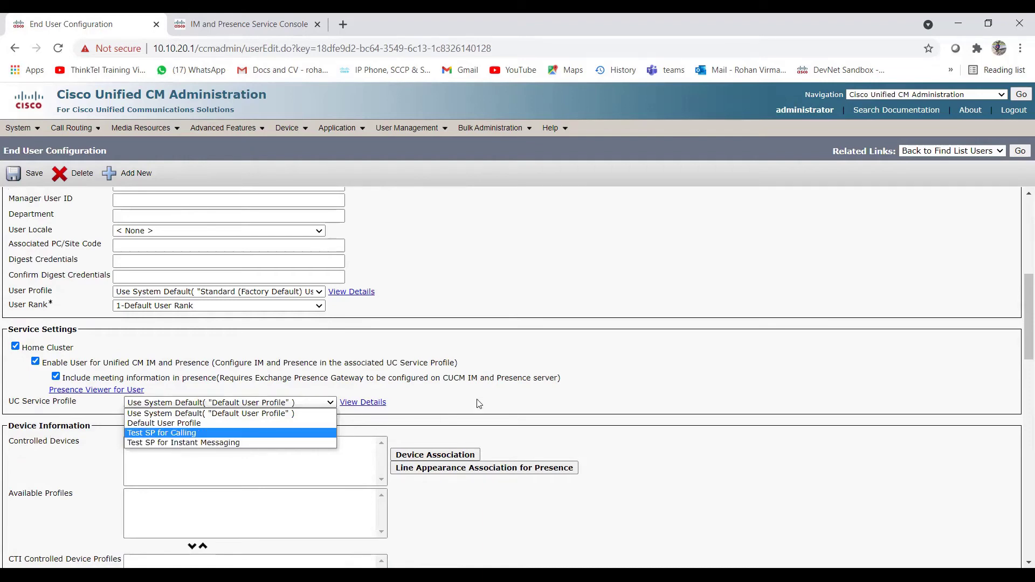
scroll(479, 404, "up", 6)
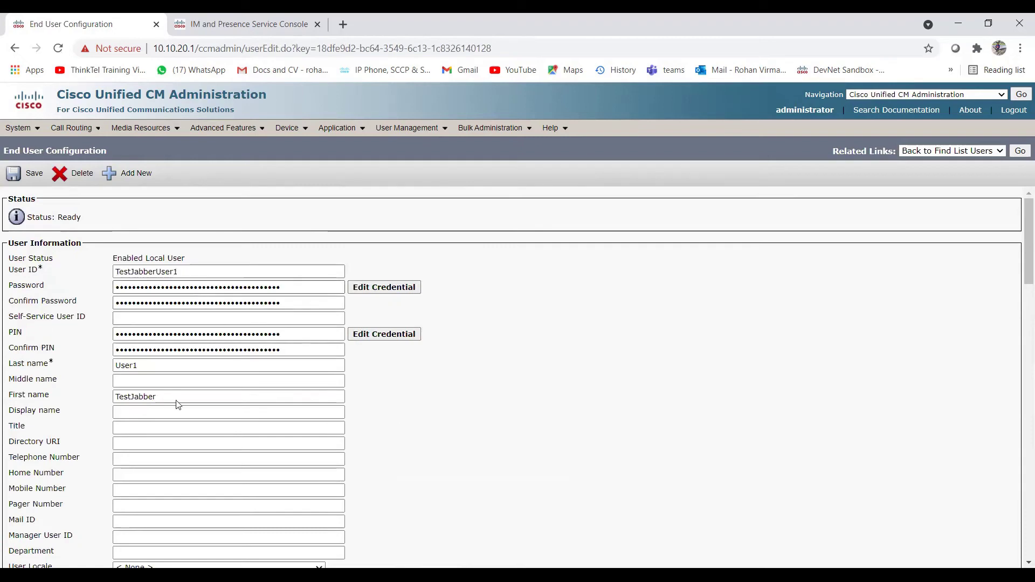
scroll(179, 431, "down", 4)
scroll(180, 457, "down", 3)
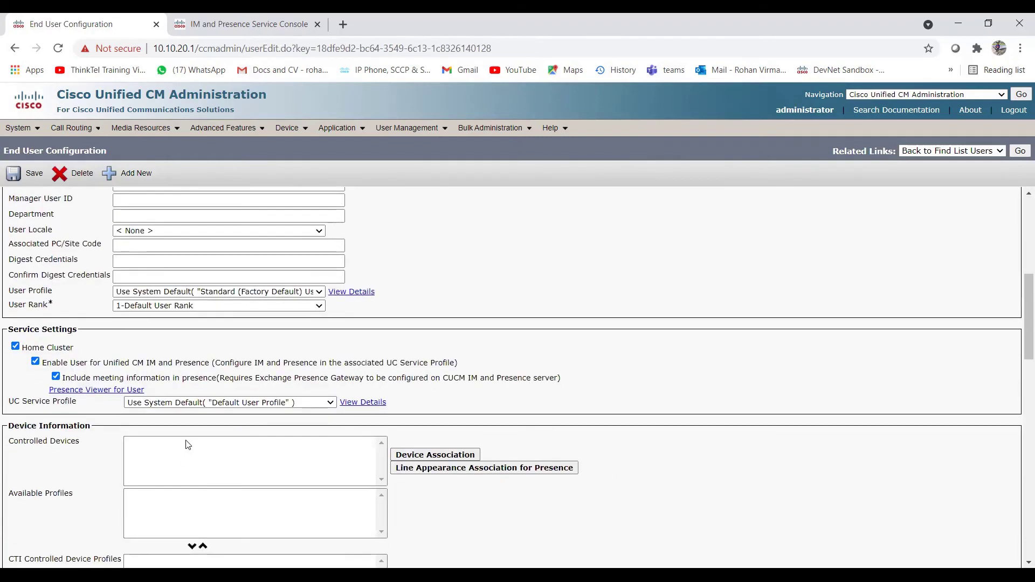
left_click(330, 404)
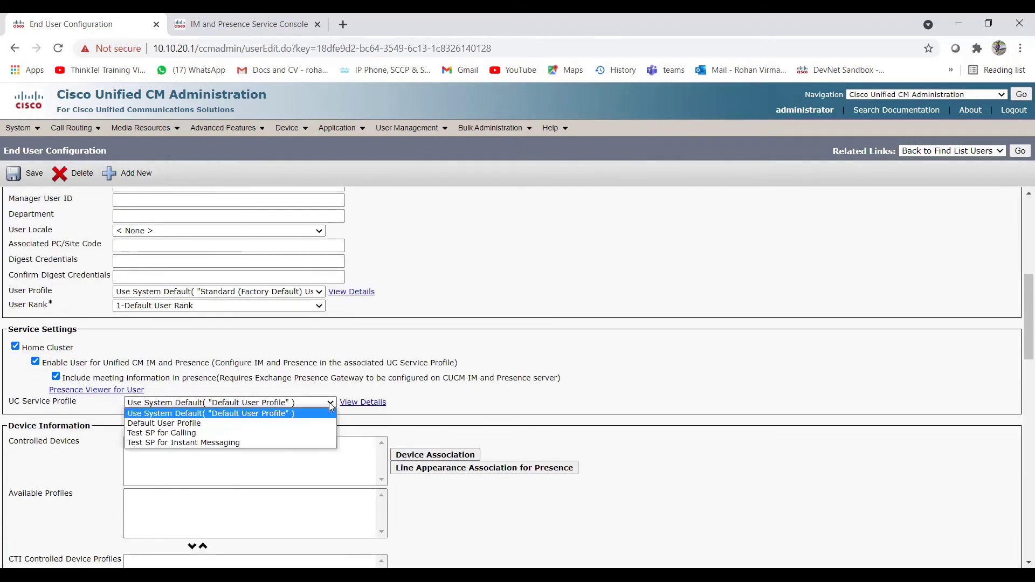
left_click(230, 443)
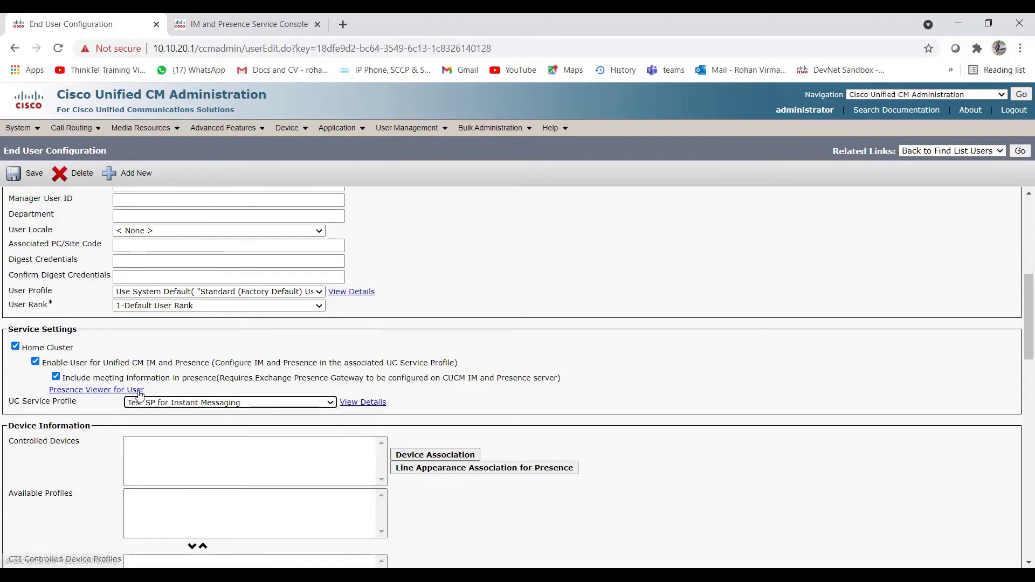
left_click(332, 404)
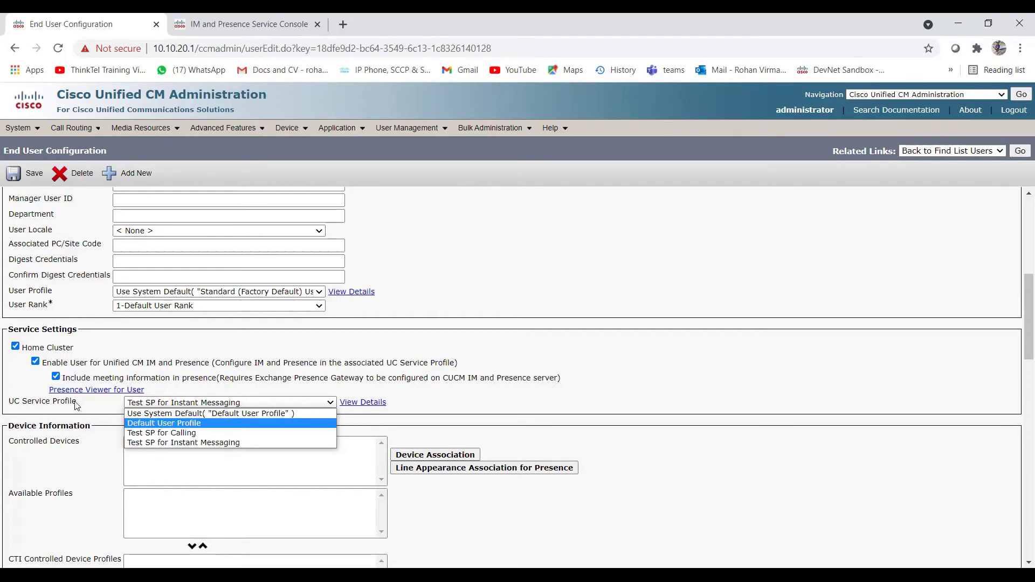
left_click(169, 434)
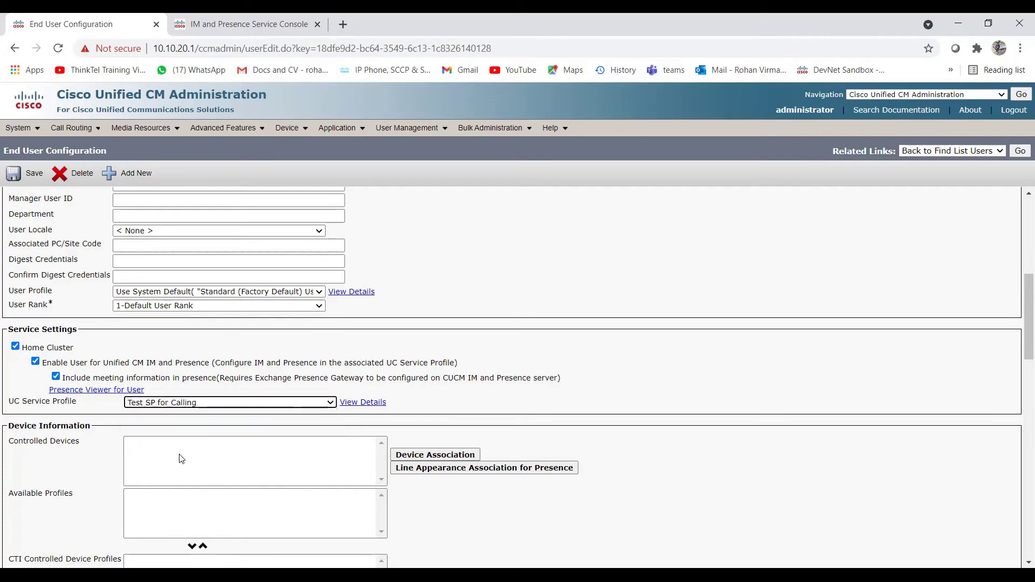
Step: Open Device Association for TestJabberUser1 from the empty Controlled Devices list
left_click(178, 459)
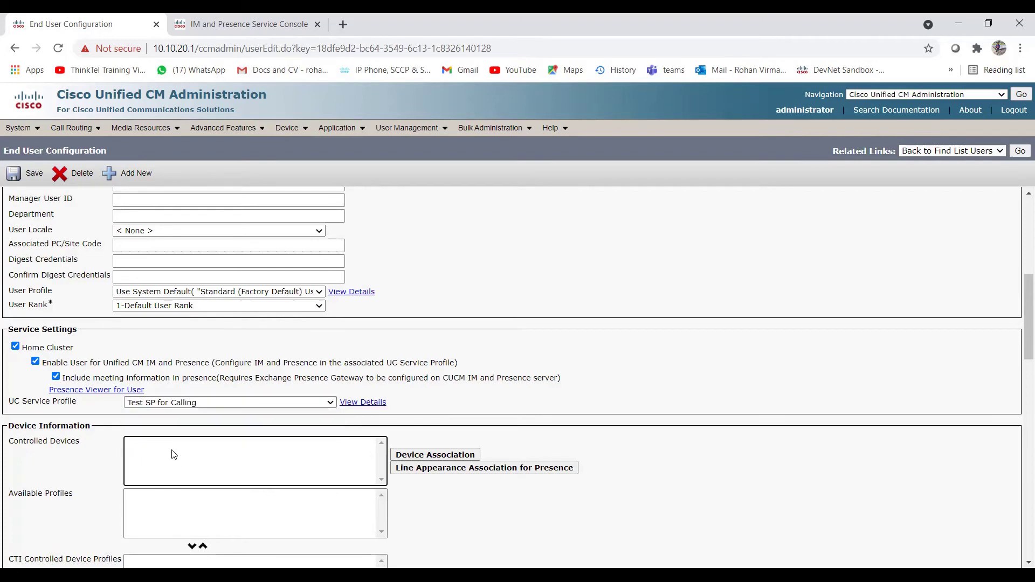
scroll(174, 454, "down", 2)
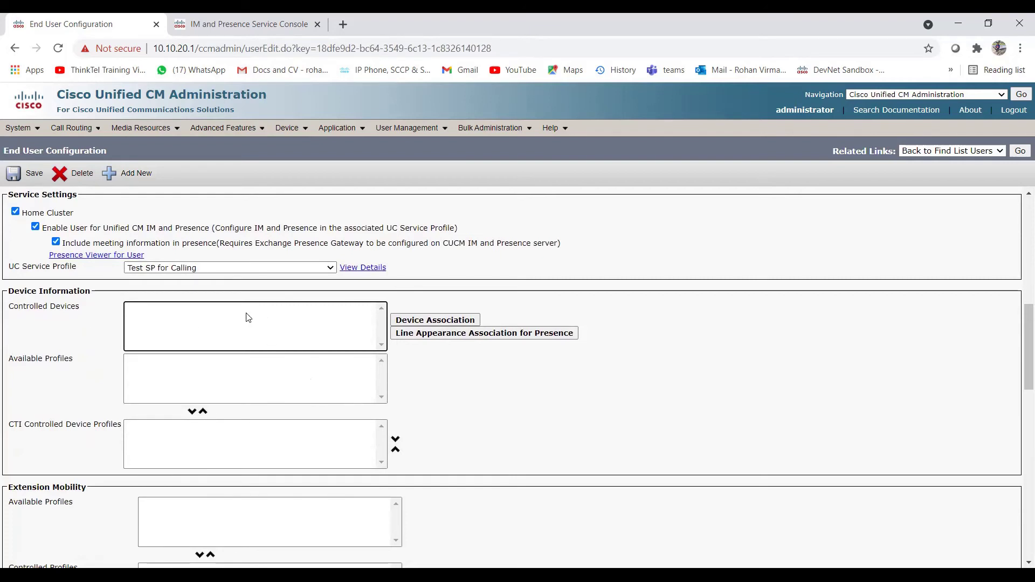
left_click(430, 321)
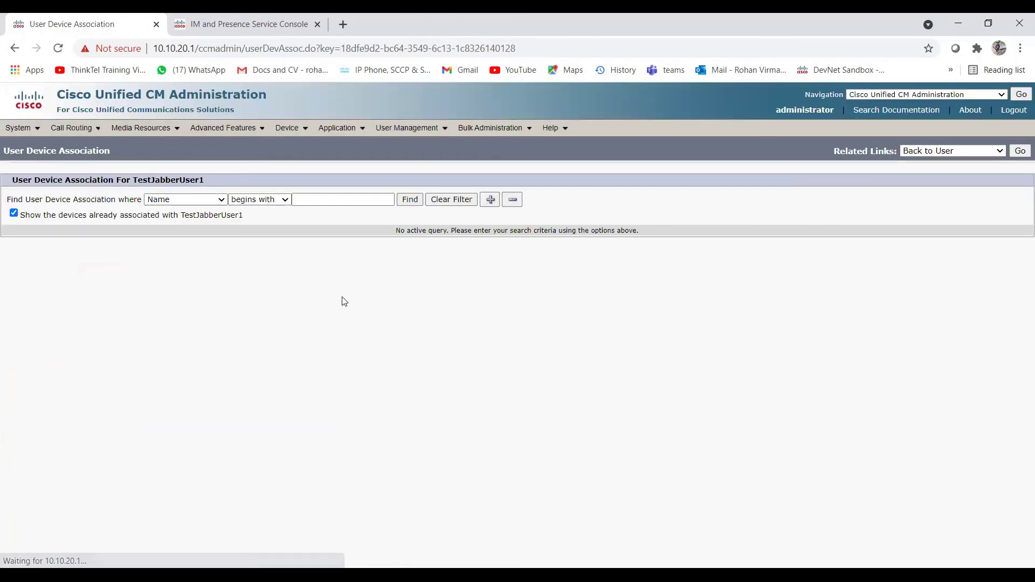
Step: List all devices, select only CSFUSER001 (unticking CSFUSER003), and save the association
left_click(411, 200)
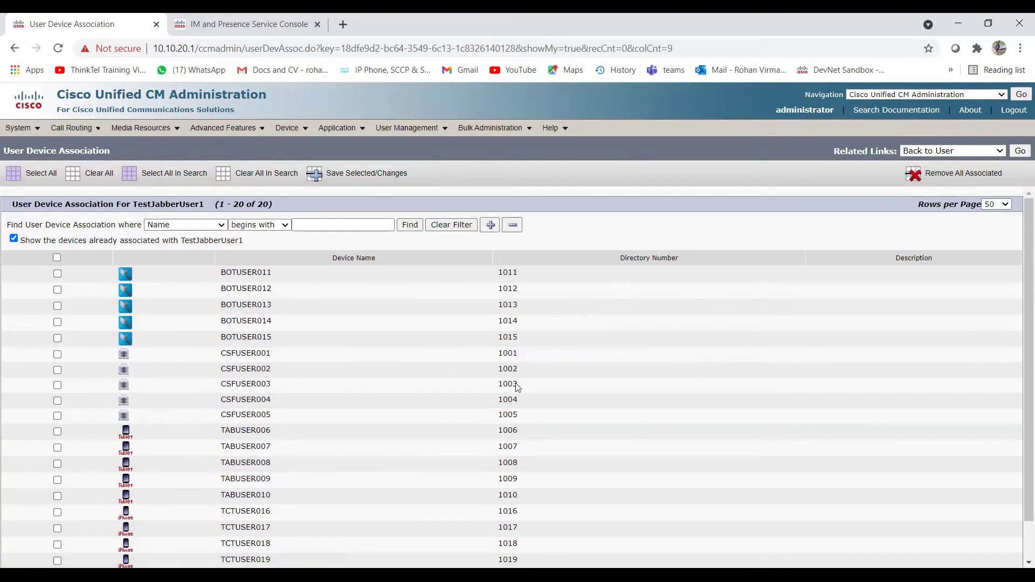
left_click_drag(501, 356, 548, 416)
left_click(518, 411)
left_click(57, 385)
scroll(216, 426, "down", 1)
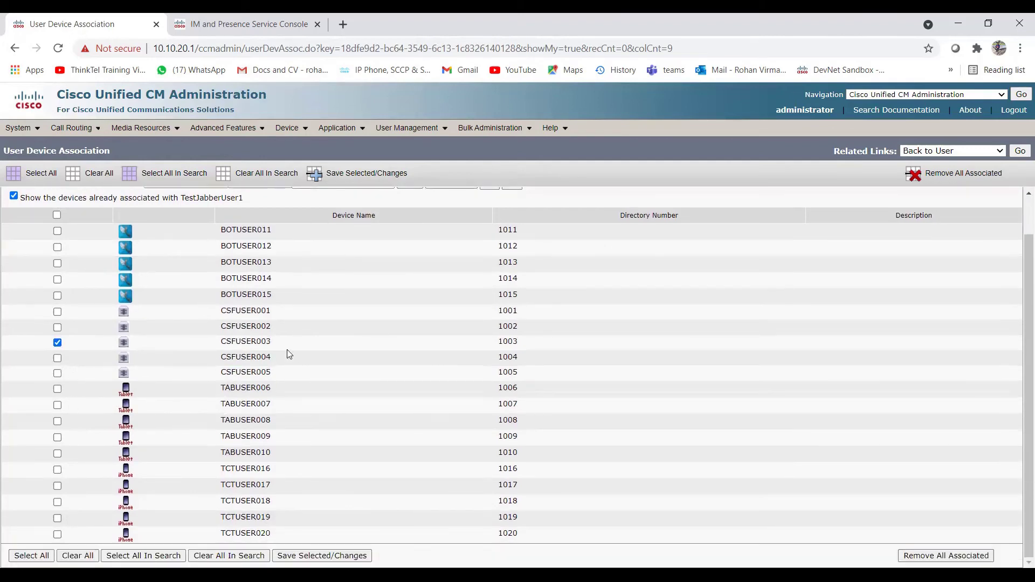
scroll(275, 349, "up", 1)
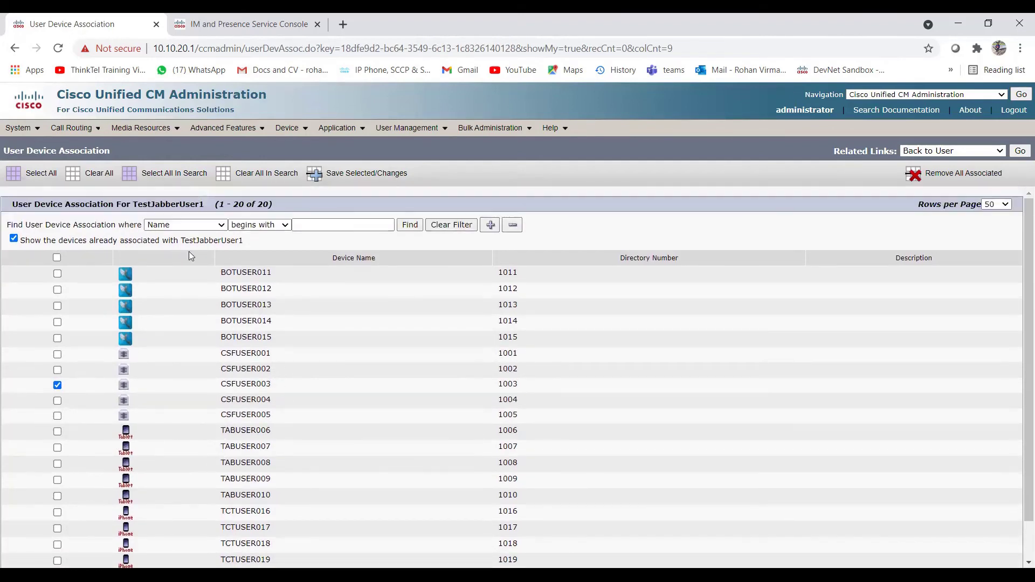
left_click(57, 354)
left_click(57, 385)
scroll(265, 378, "down", 1)
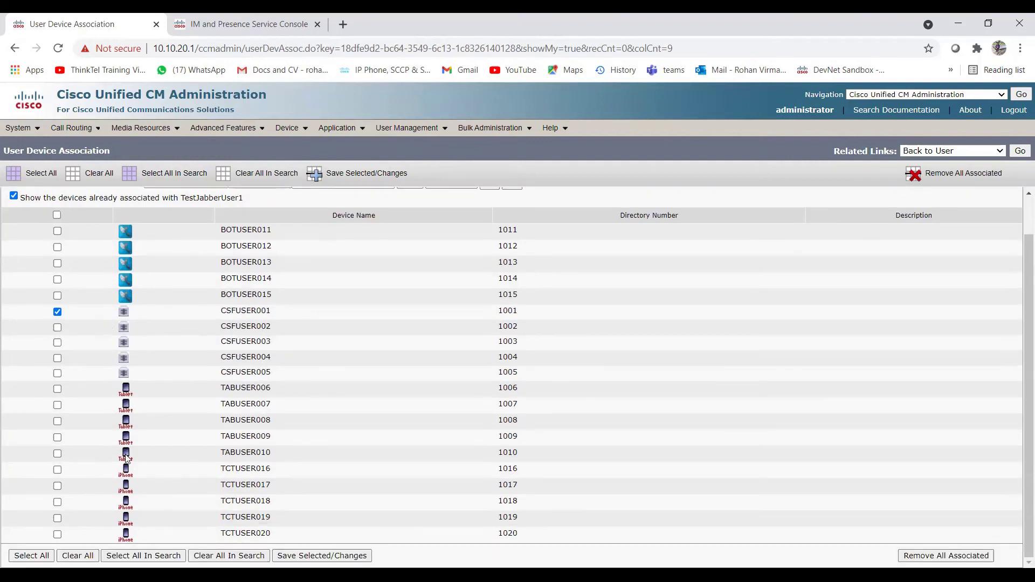
left_click(315, 558)
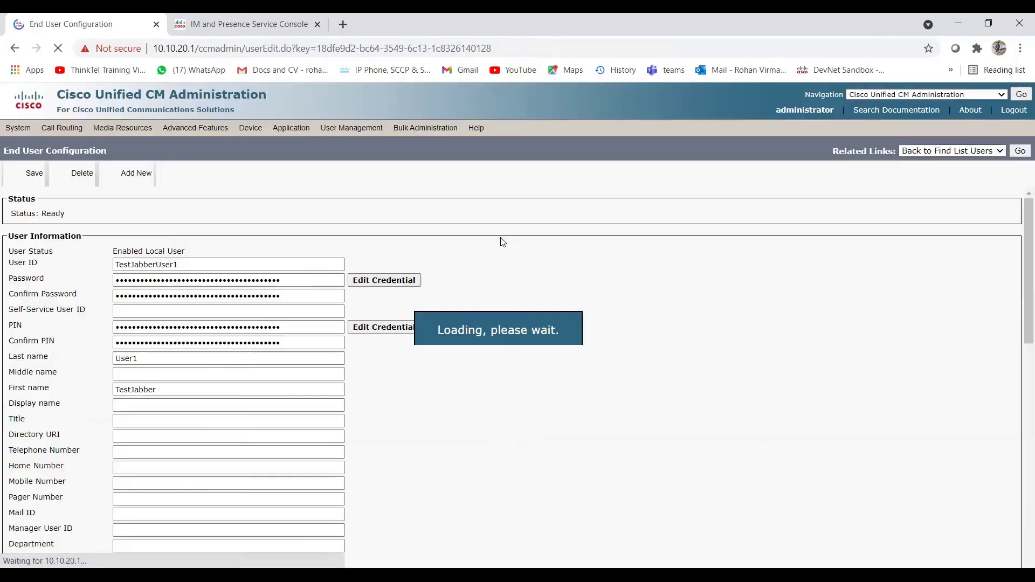
scroll(383, 428, "down", 6)
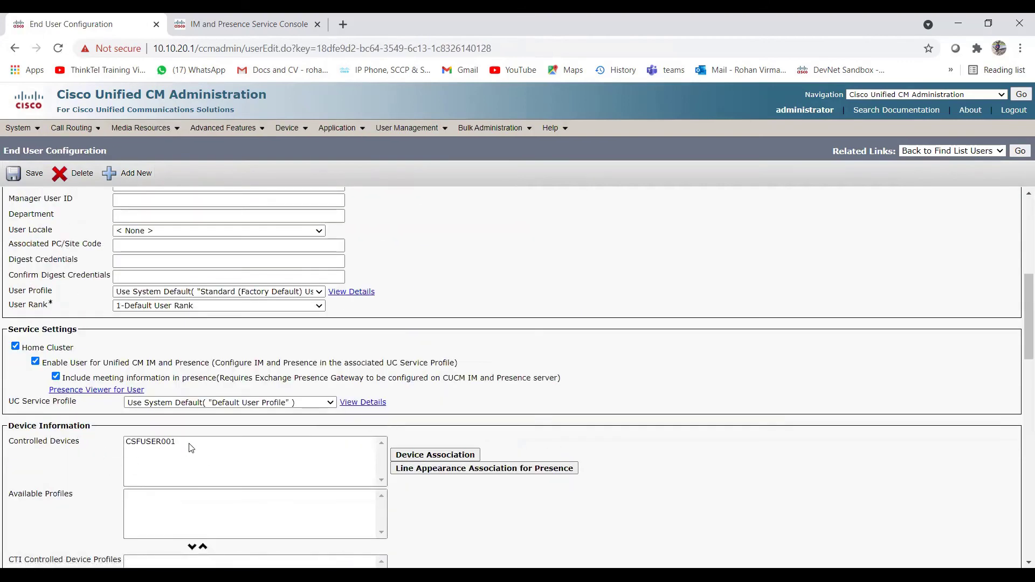
scroll(192, 449, "up", 6)
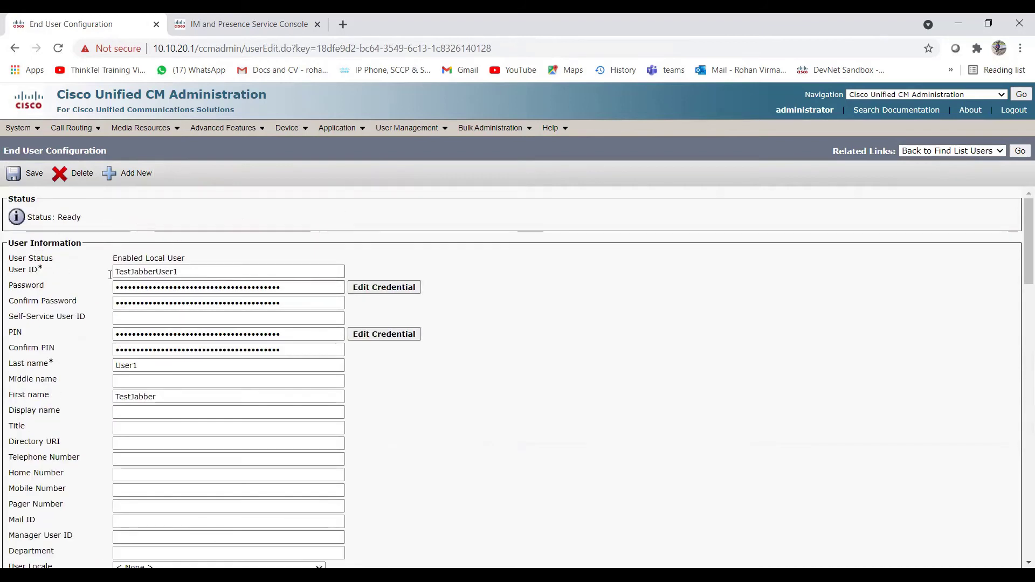
scroll(213, 395, "down", 7)
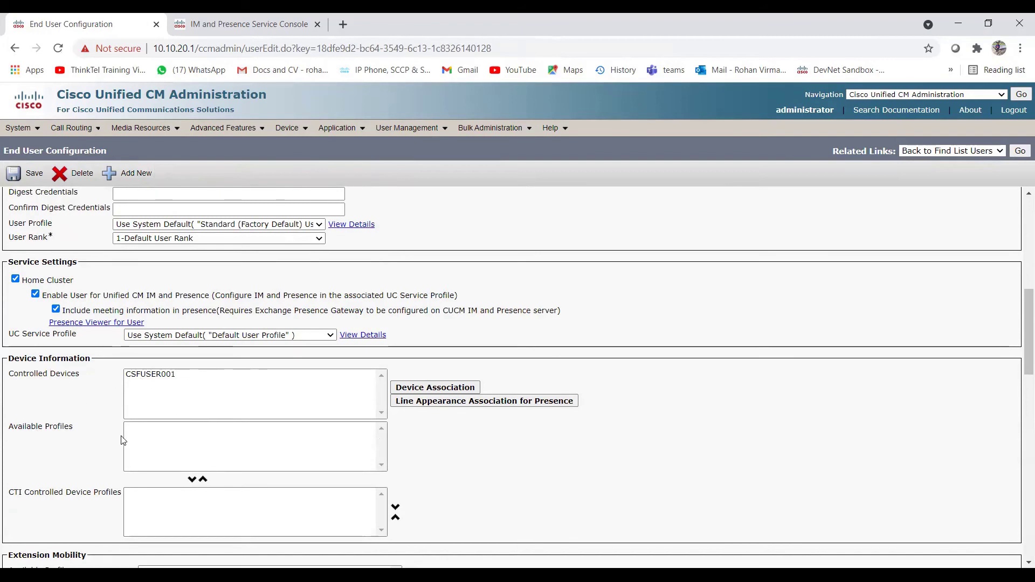
scroll(142, 421, "down", 4)
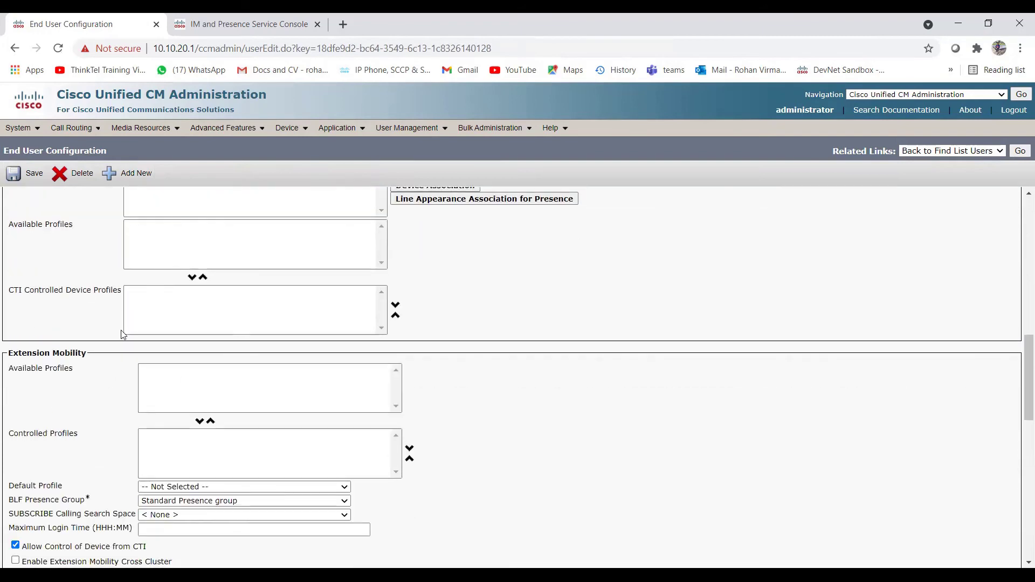
scroll(83, 356, "up", 3)
scroll(161, 367, "down", 3)
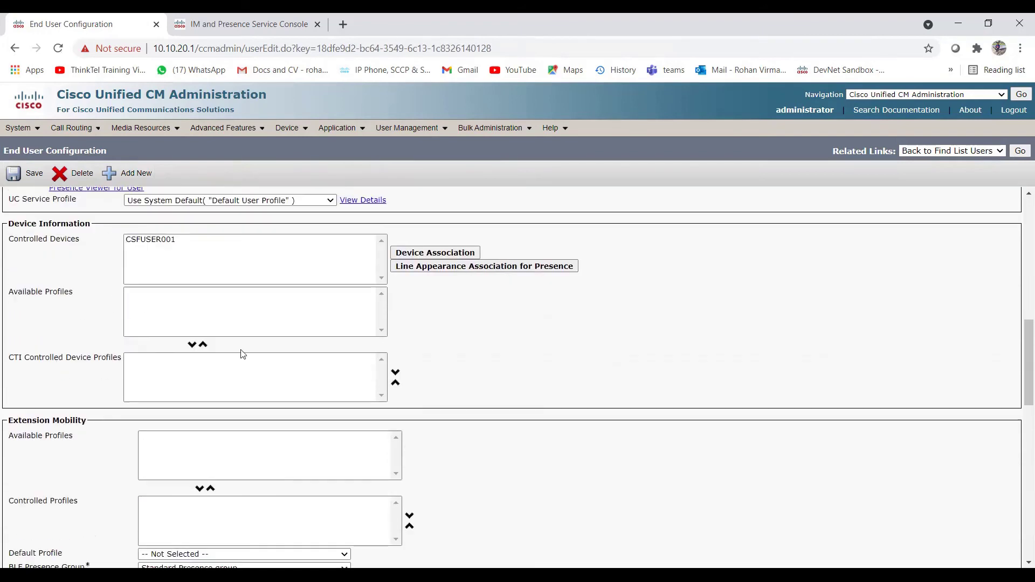
scroll(87, 412, "down", 4)
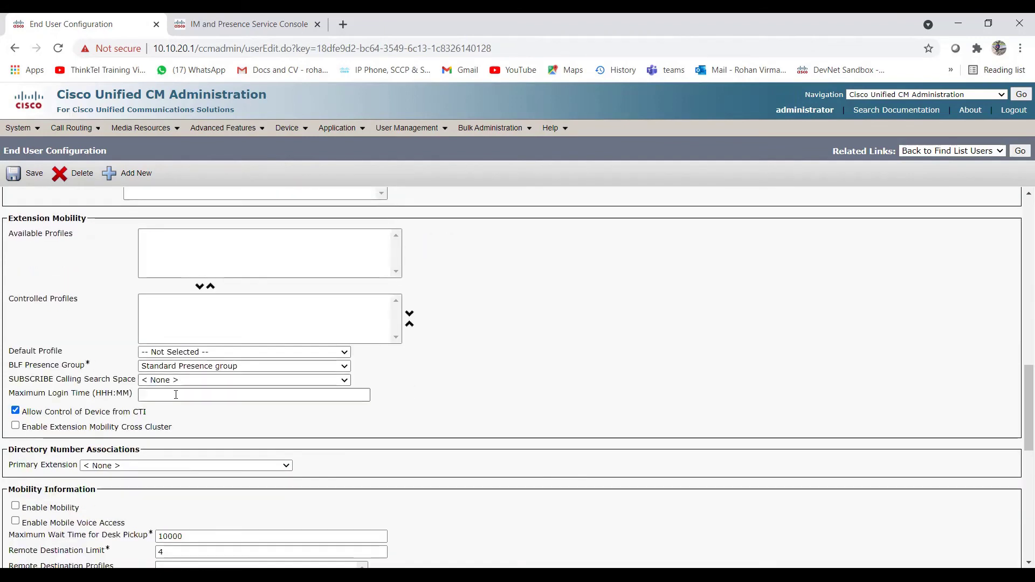
scroll(216, 391, "down", 8)
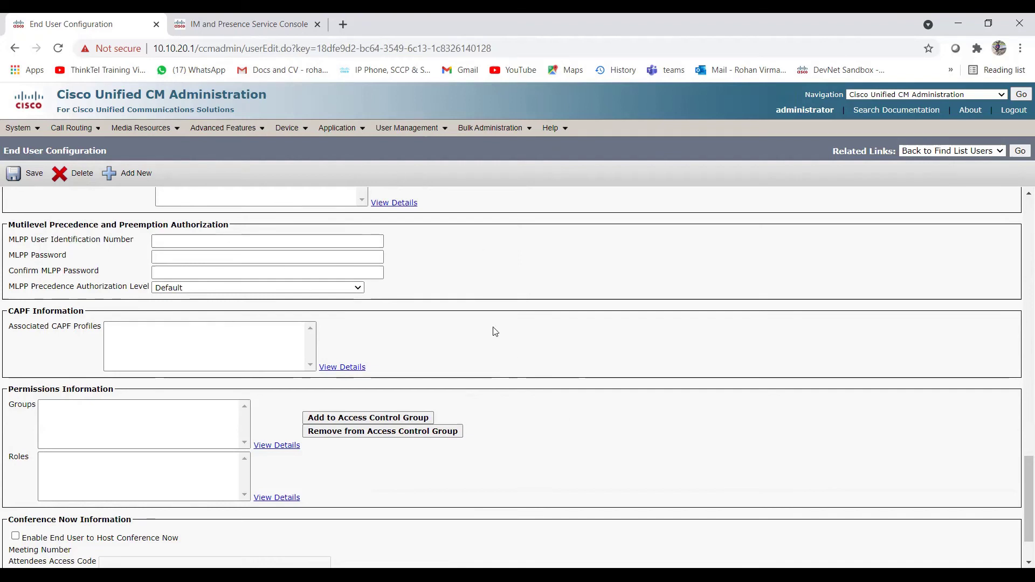
Step: Add the Standard CCM Admin Users and Standard CTI Enabled access control groups to TestJabberUser1
left_click(372, 417)
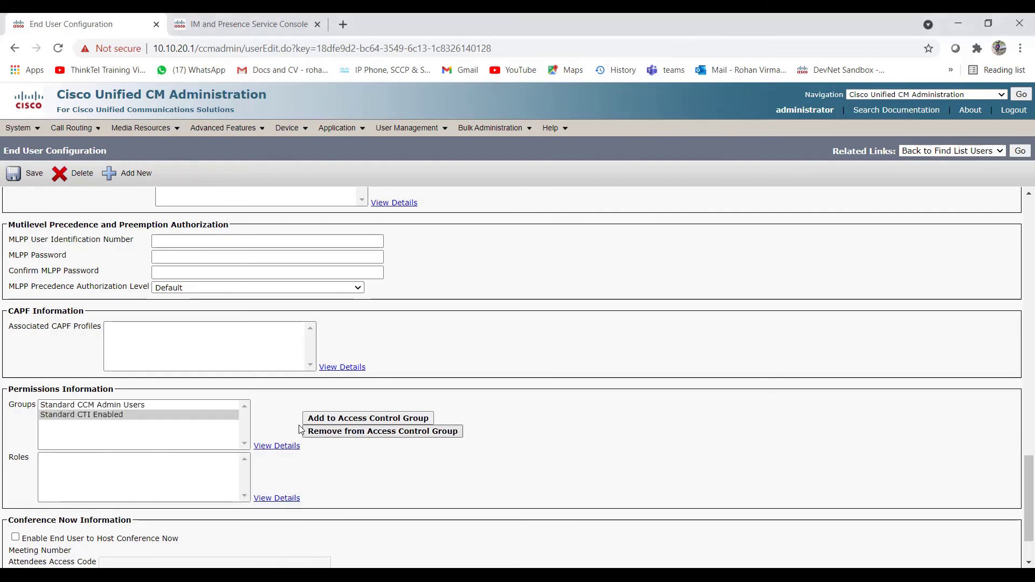
Step: Confirm both new groups are listed and save TestJabberUser1's configuration
left_click(84, 415)
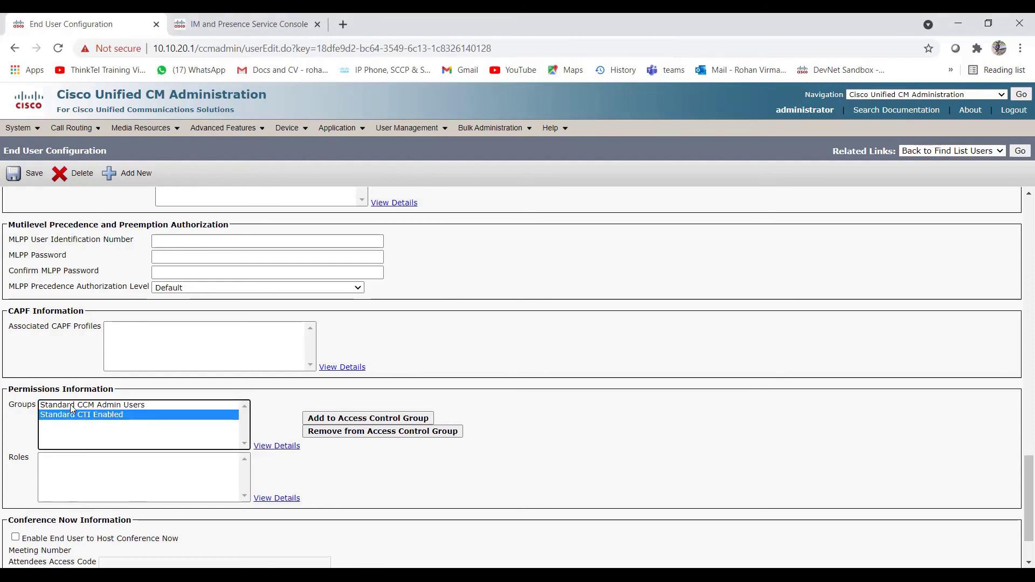
left_click(70, 405)
scroll(90, 495, "down", 2)
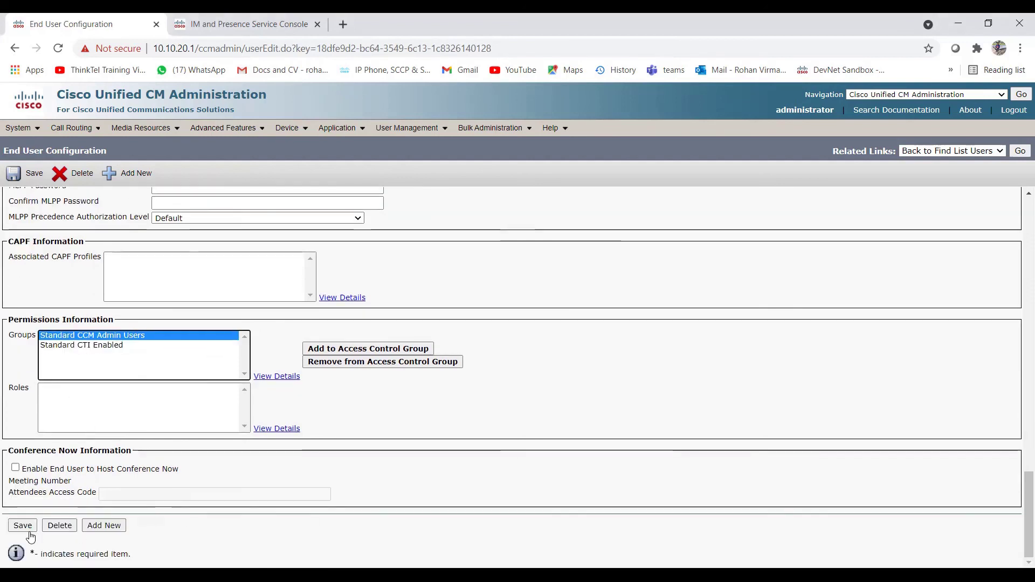
left_click(26, 528)
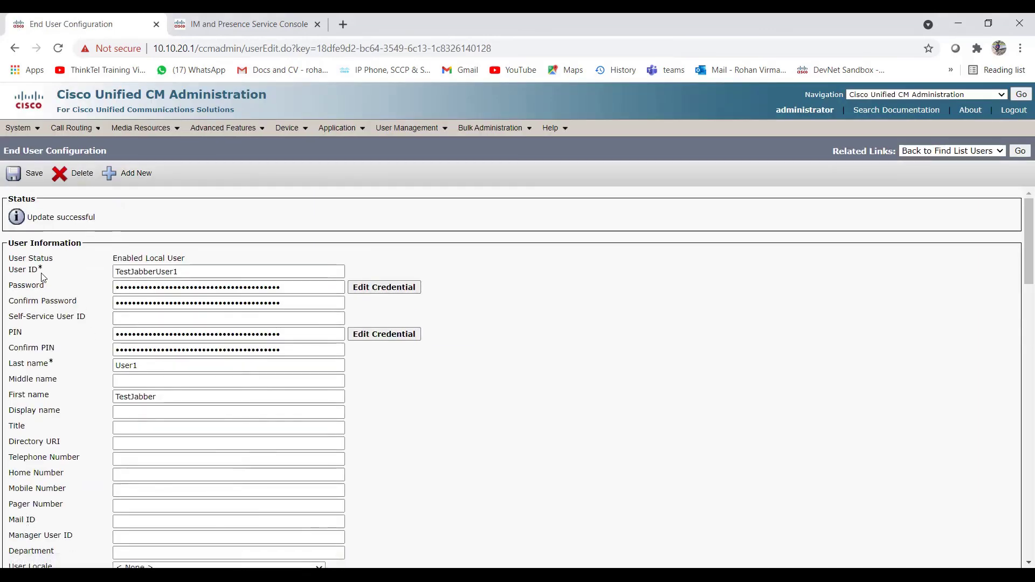
Step: Review the groups and roles: CCM Admin Users, CTI Enabled, CUReporting, CUReporting Authentication
scroll(100, 382, "down", 15)
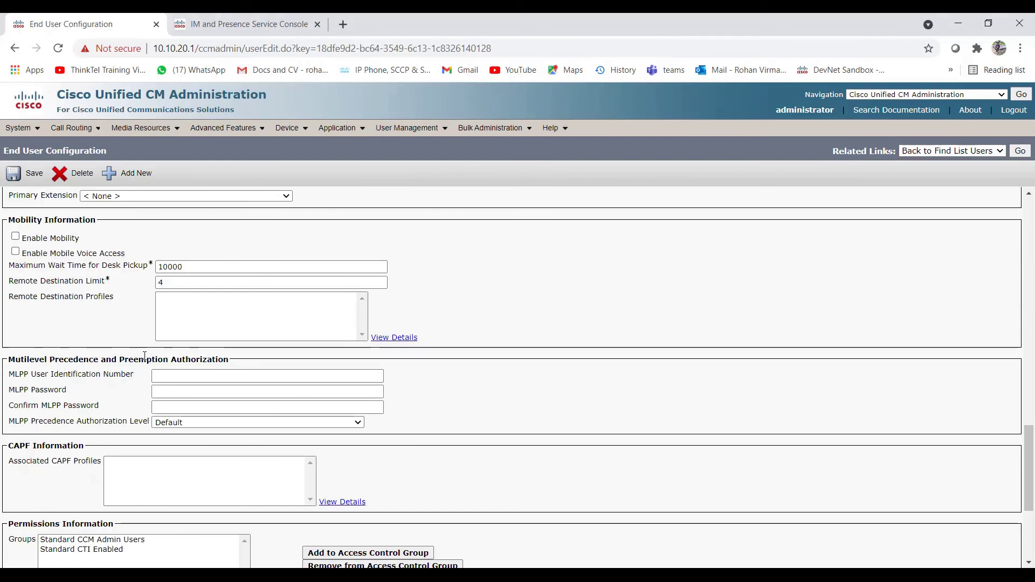
scroll(144, 356, "down", 4)
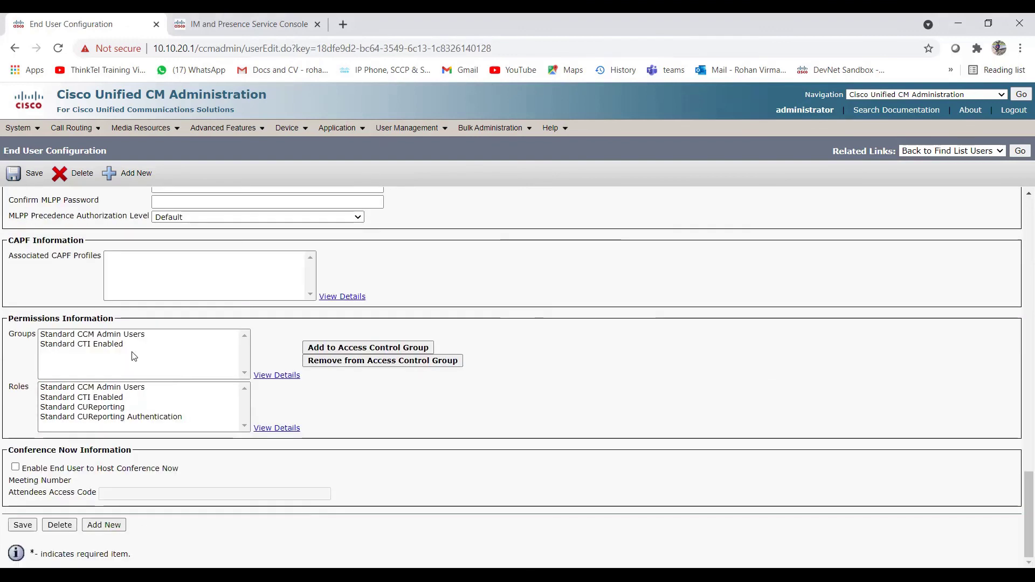
left_click(104, 336)
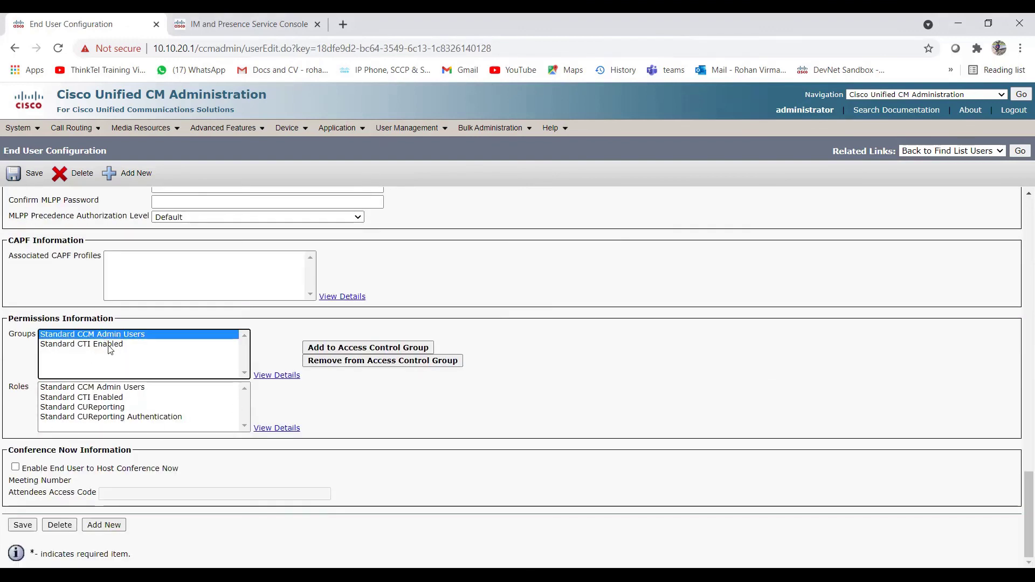
left_click(108, 346)
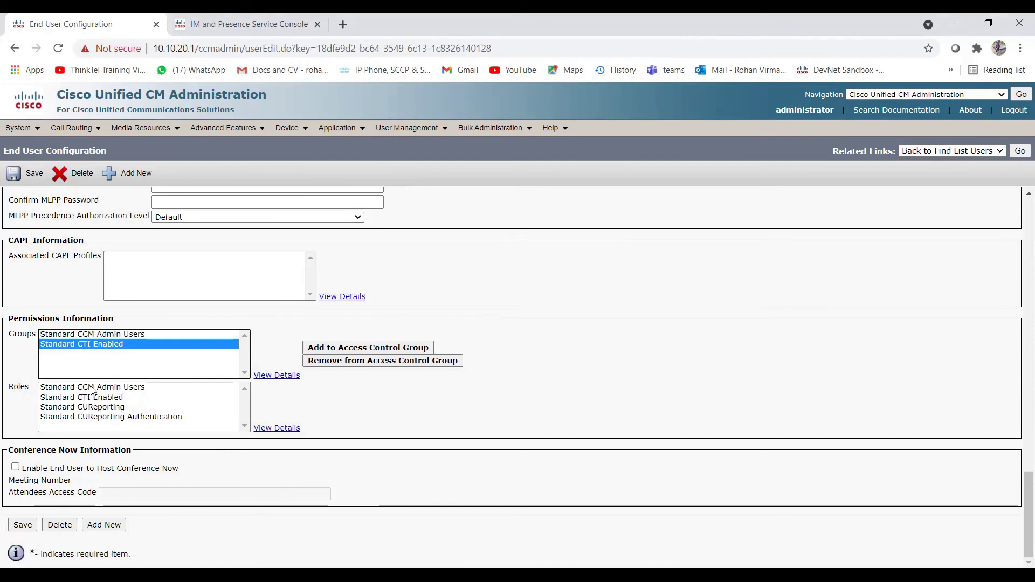
left_click(106, 334)
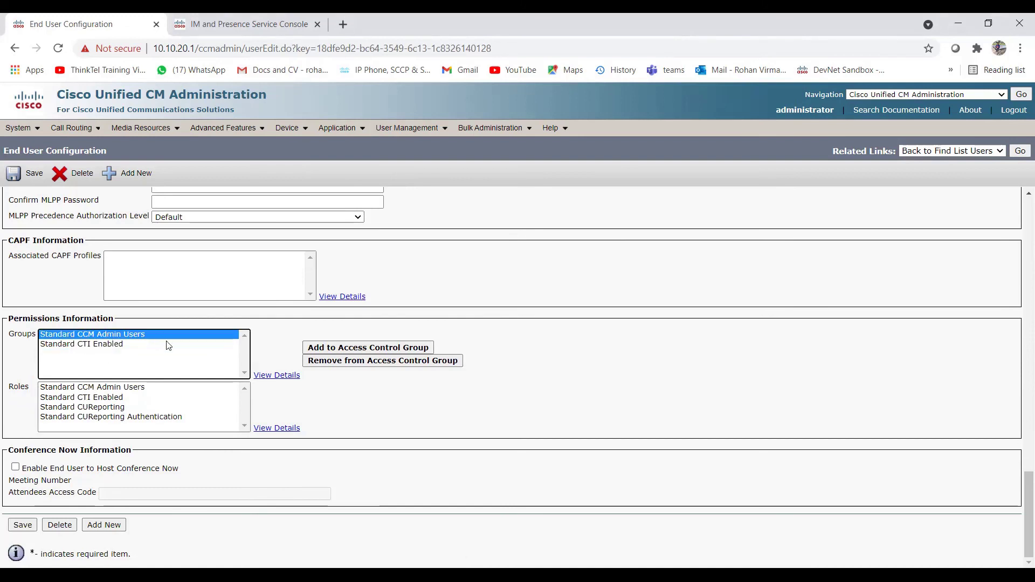
left_click(103, 387)
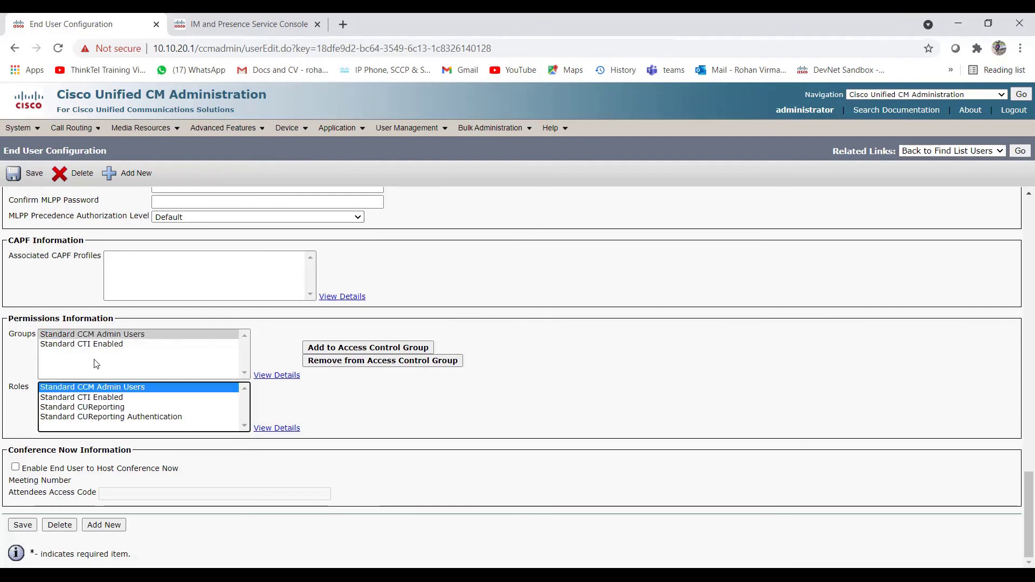
left_click(153, 399)
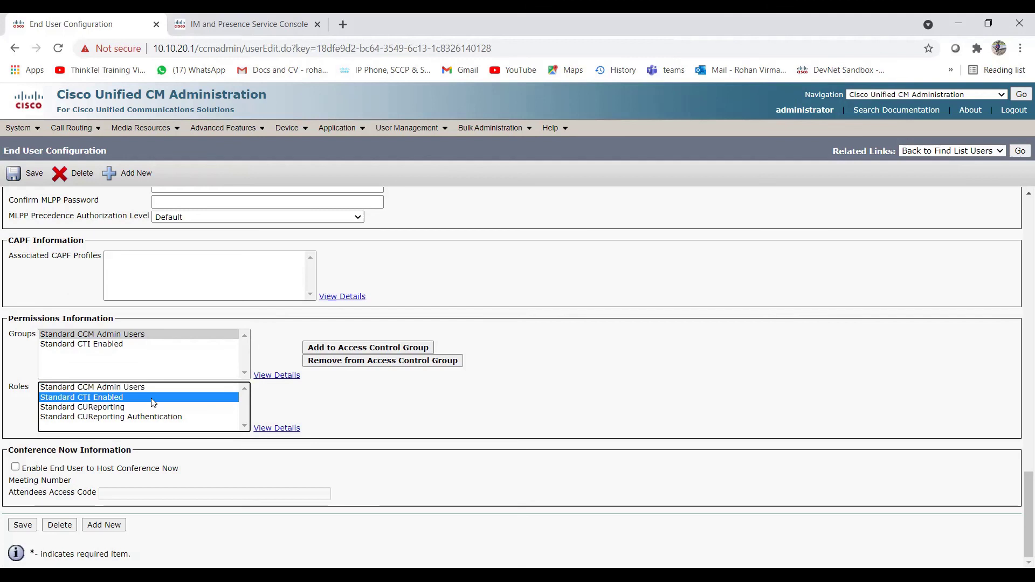
left_click(95, 408)
left_click(131, 418)
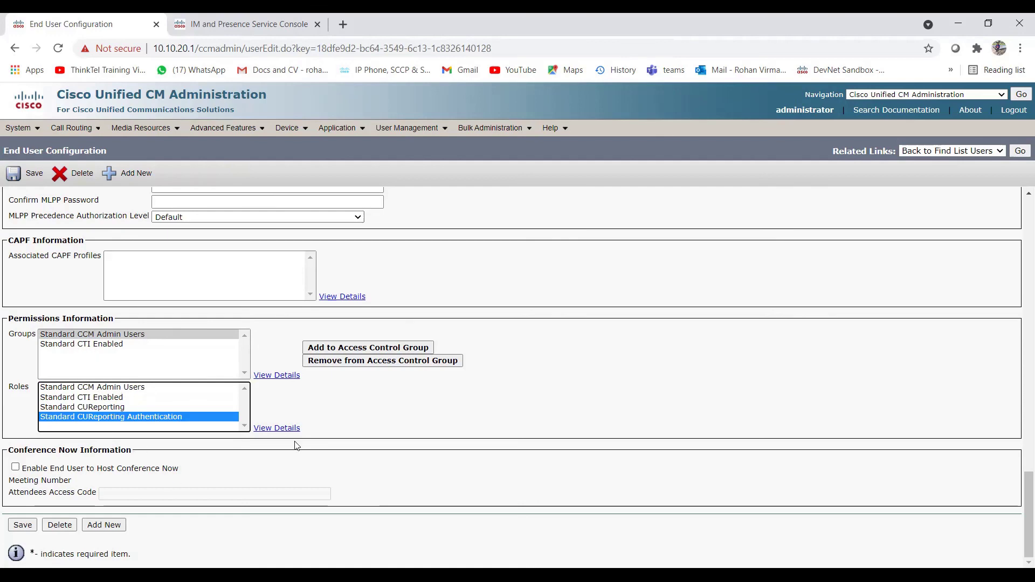
scroll(299, 445, "up", 2)
scroll(190, 455, "up", 6)
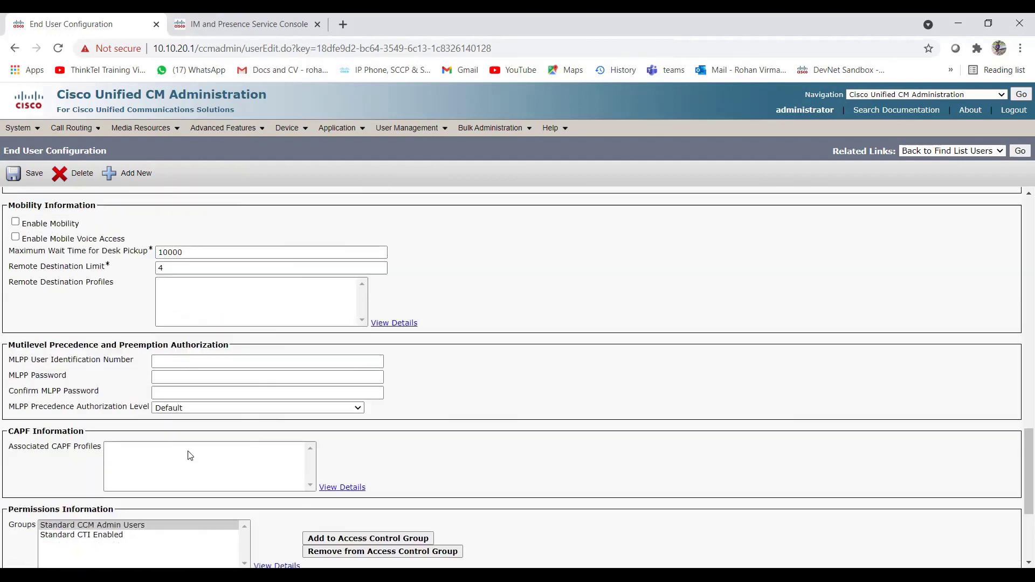
scroll(190, 456, "up", 2)
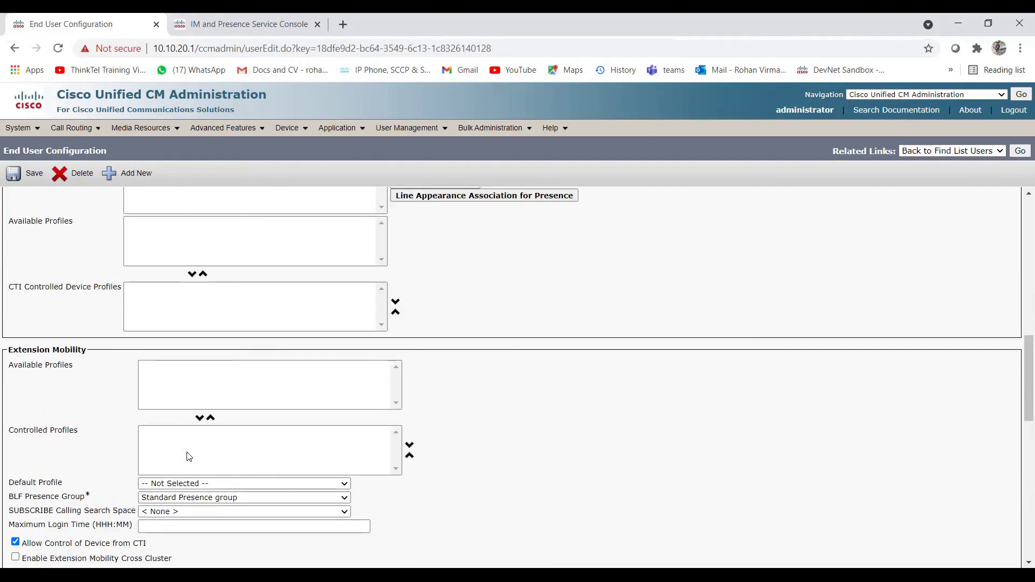
scroll(190, 457, "up", 2)
scroll(190, 457, "up", 7)
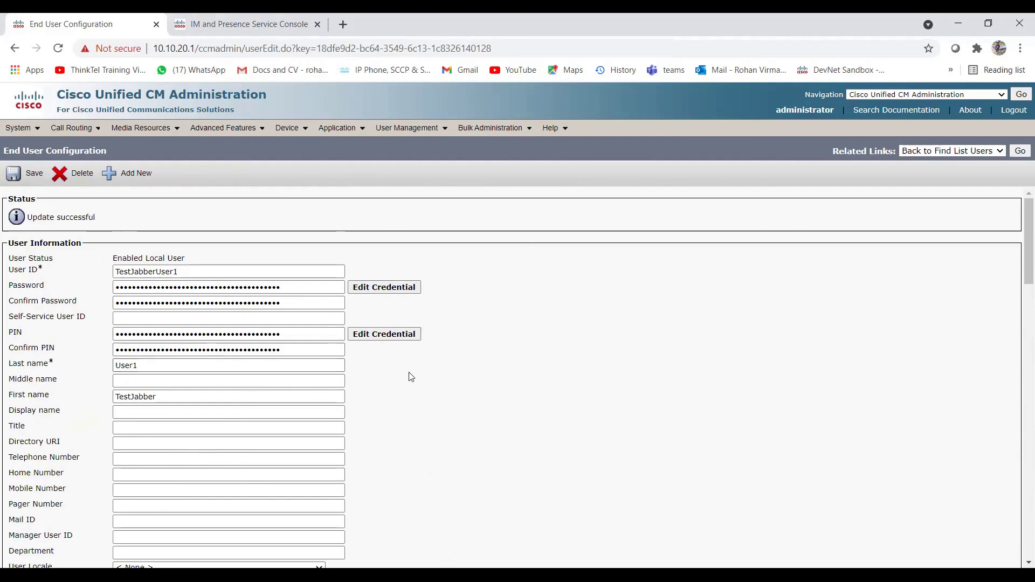
scroll(237, 408, "down", 20)
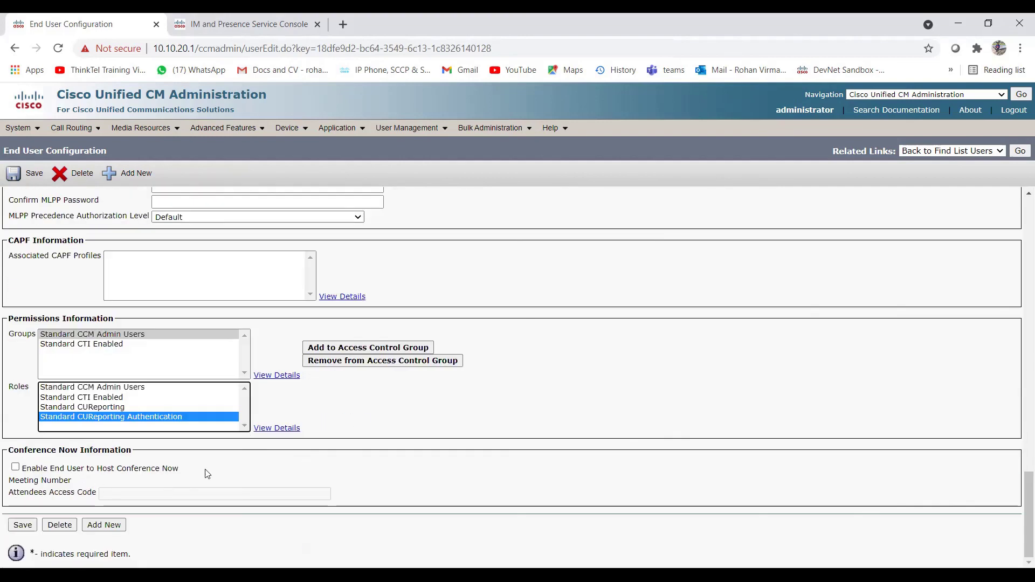
scroll(138, 393, "up", 8)
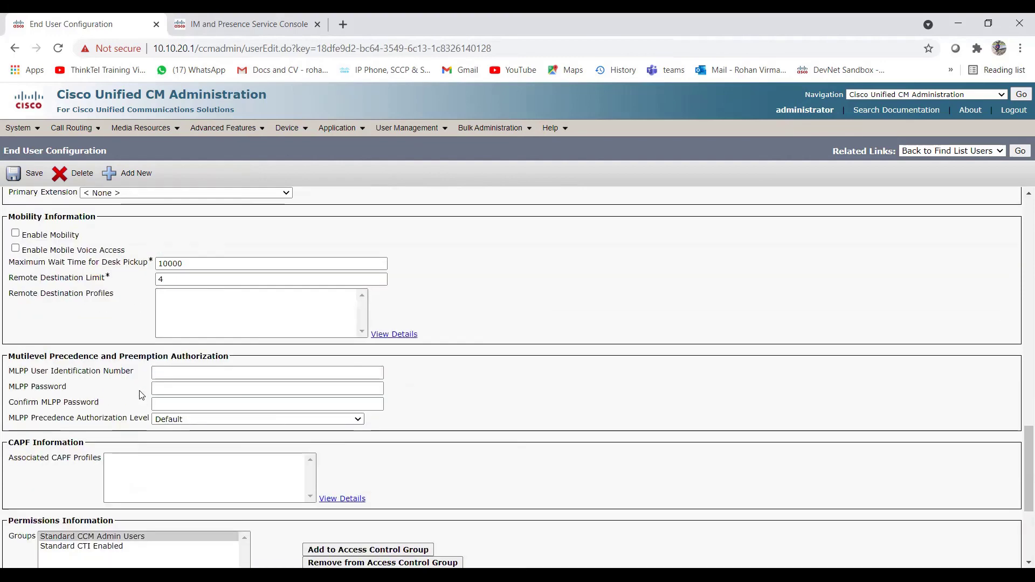
scroll(135, 318, "up", 5)
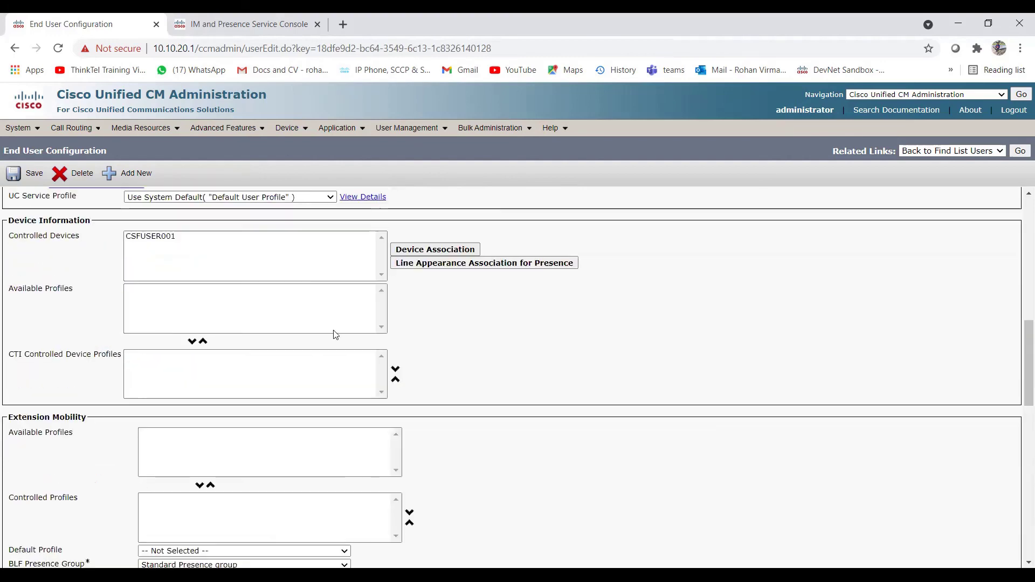
left_click(162, 237)
scroll(209, 317, "up", 4)
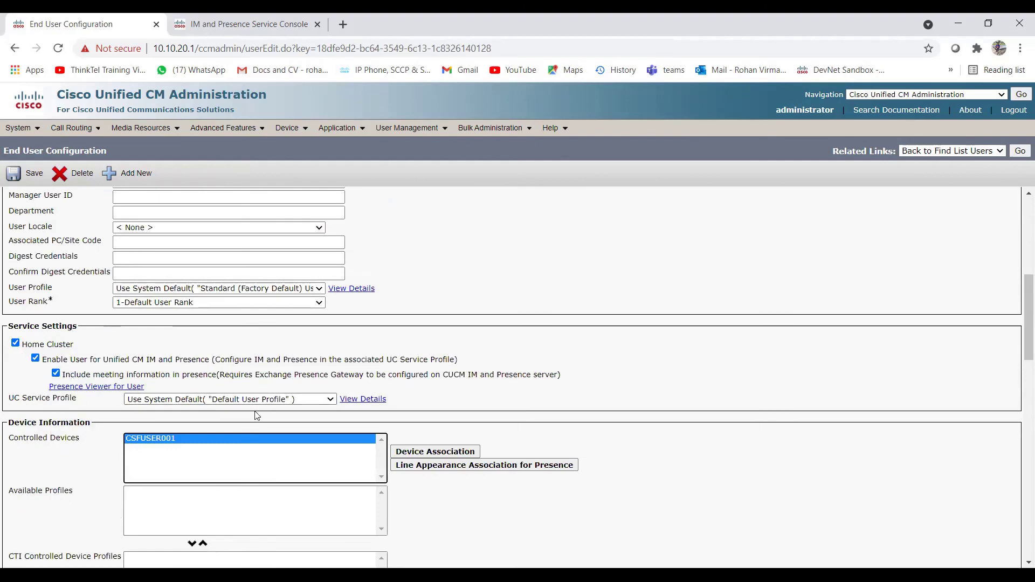
scroll(257, 415, "up", 6)
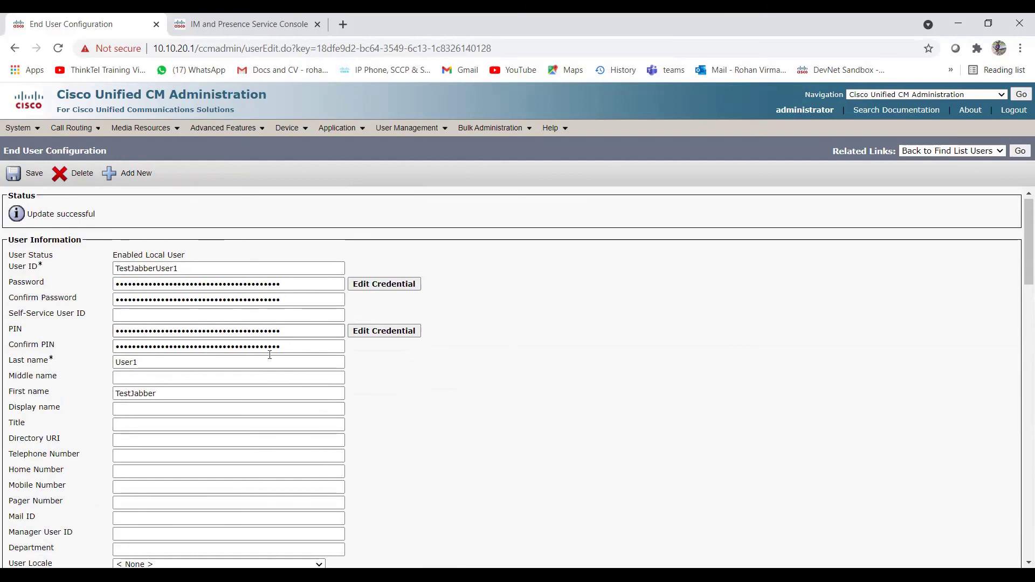
scroll(376, 414, "down", 5)
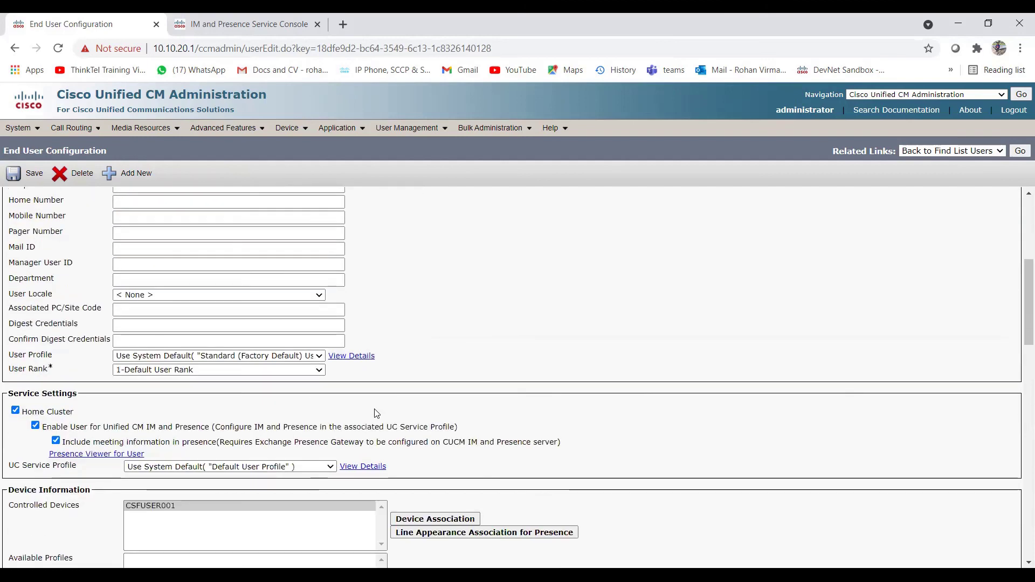
scroll(416, 410, "down", 5)
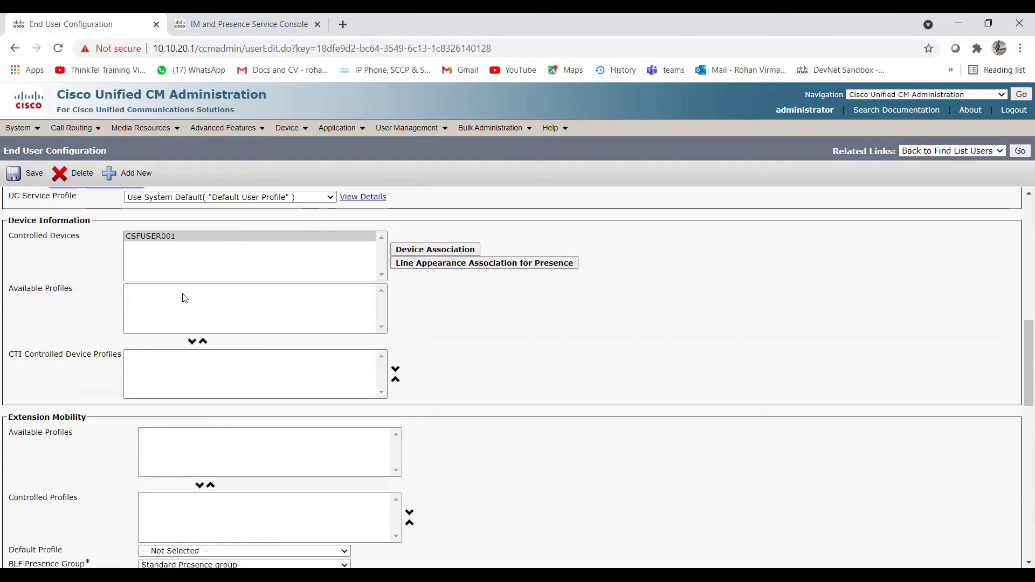
scroll(278, 331, "up", 10)
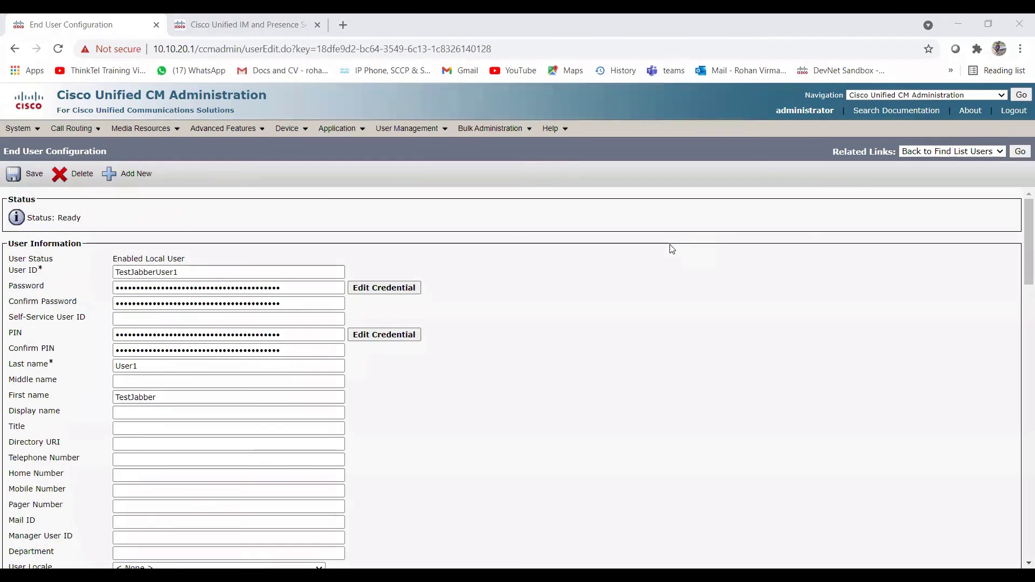